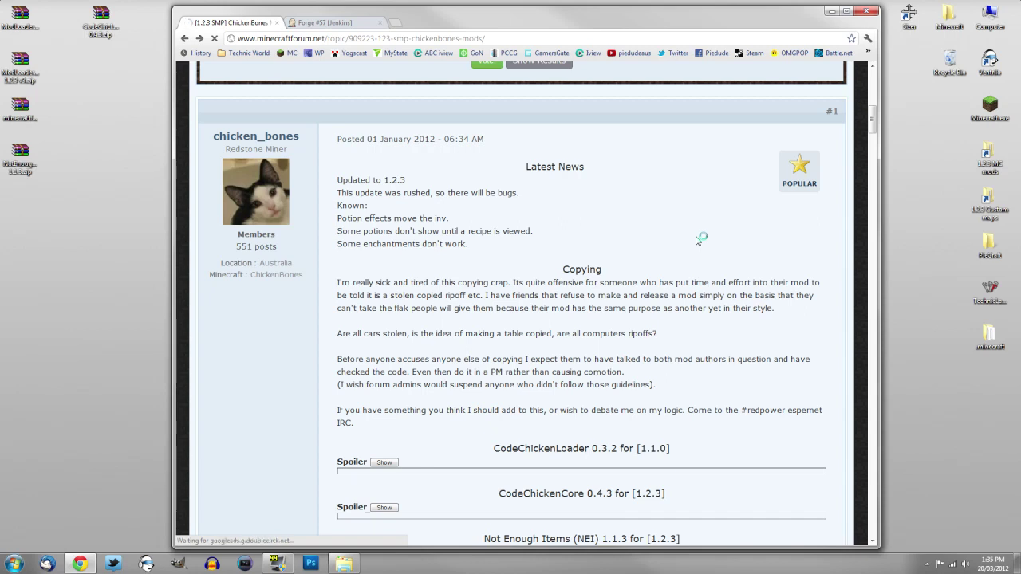
Step: Read through the ChickenBones mods post down to the CodeChickenCore 0.4.3 heading
scroll(696, 239, "down", 1)
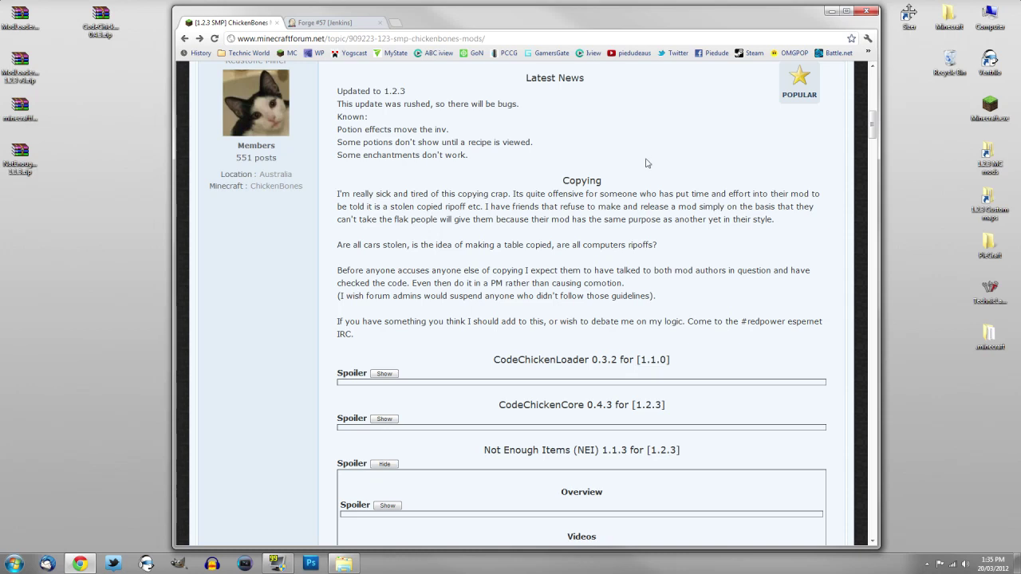
scroll(647, 163, "up", 1)
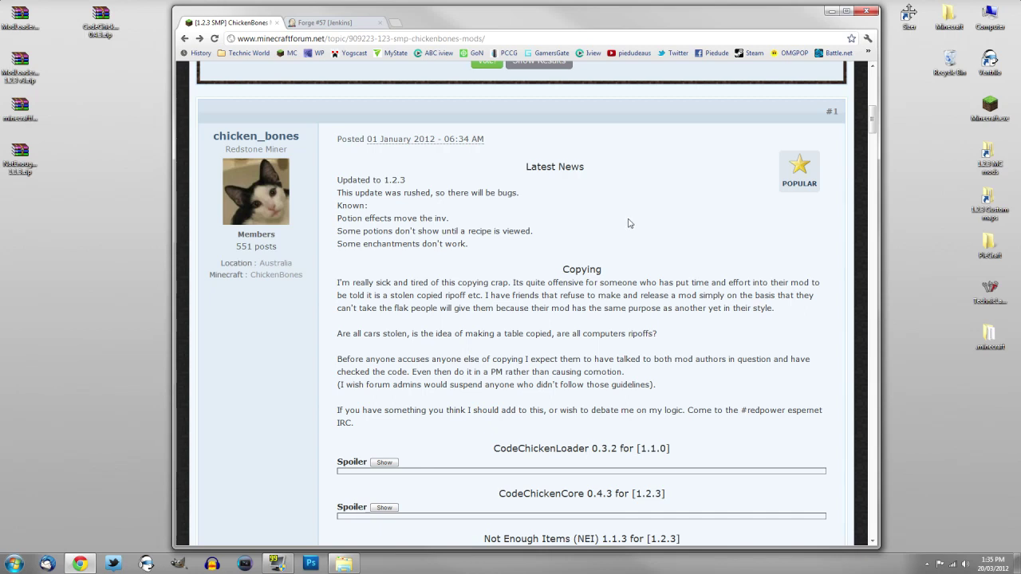
scroll(628, 223, "down", 3)
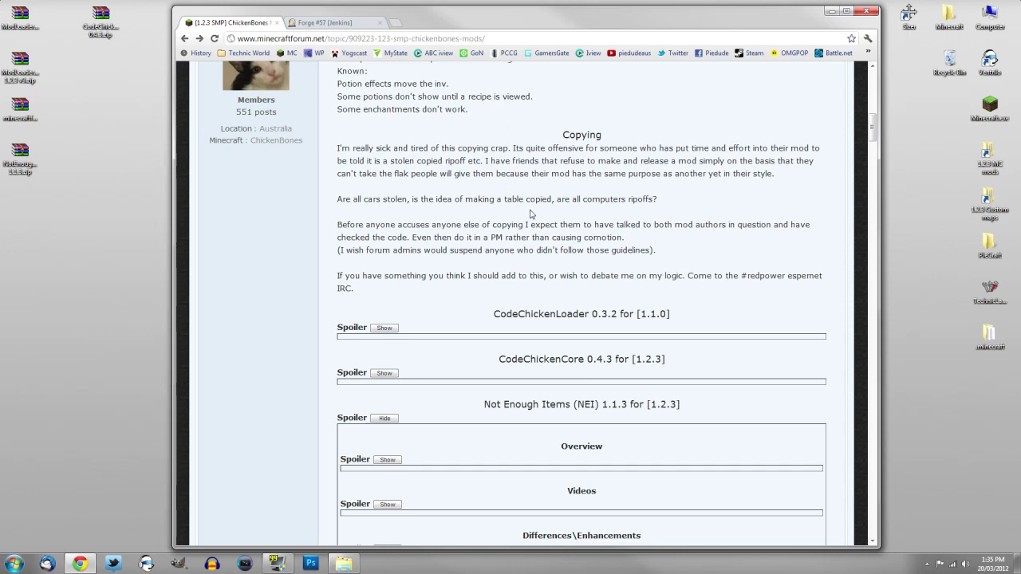
scroll(531, 214, "down", 2)
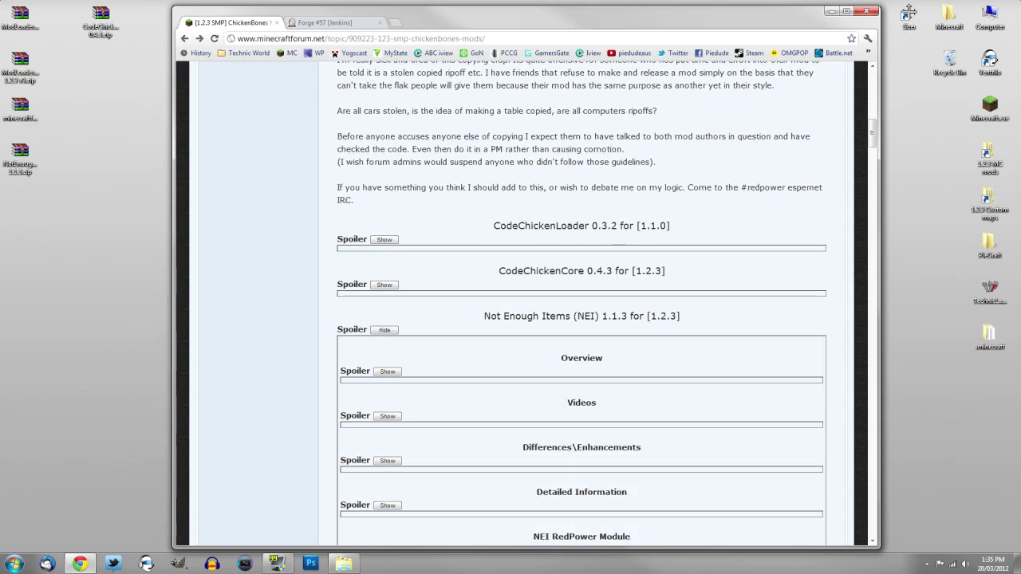
left_click_drag(499, 271, 584, 271)
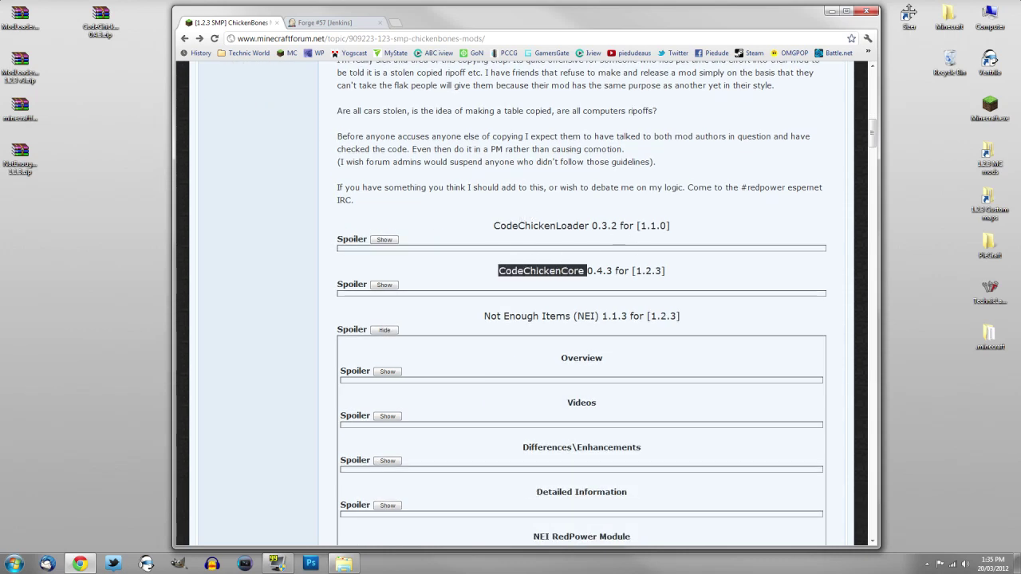
left_click_drag(587, 271, 481, 276)
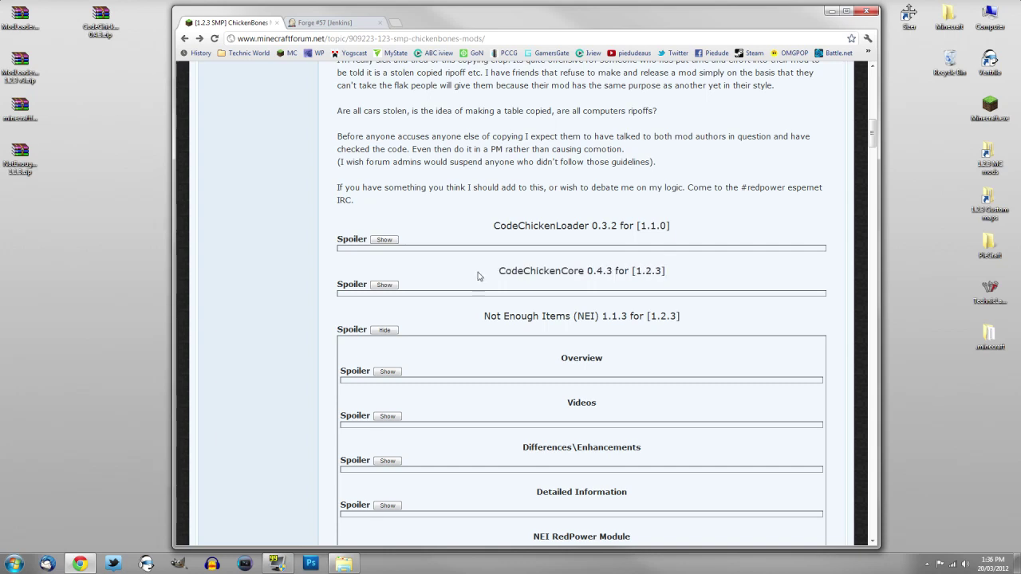
Step: Examine the CodeChickenCore 0.4.3 spoiler's download links and the matching client zip on the desktop, and collapse the spoiler
left_click(384, 285)
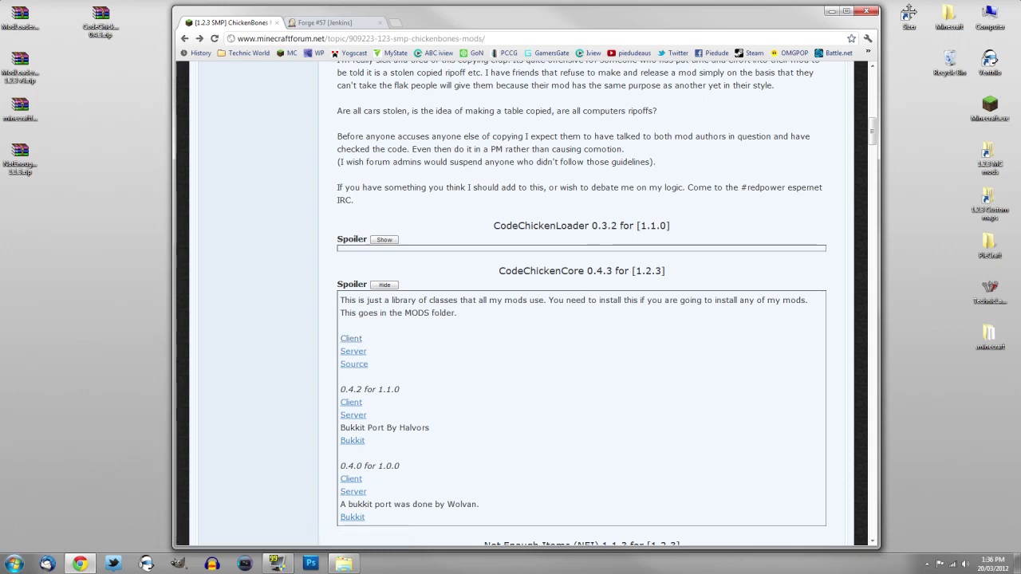
left_click(102, 16)
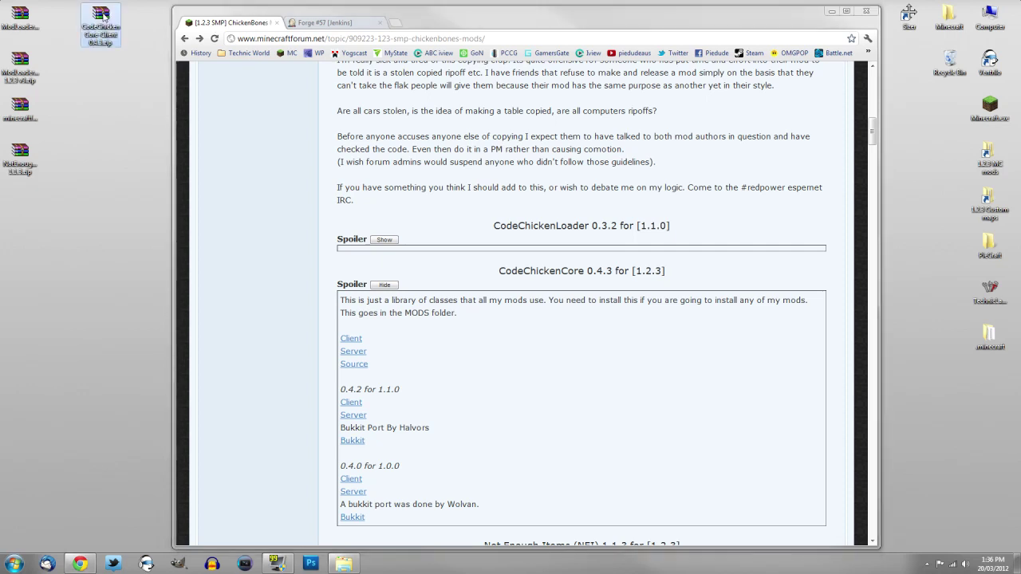
left_click_drag(102, 16, 111, 103)
left_click(599, 372)
left_click(385, 284)
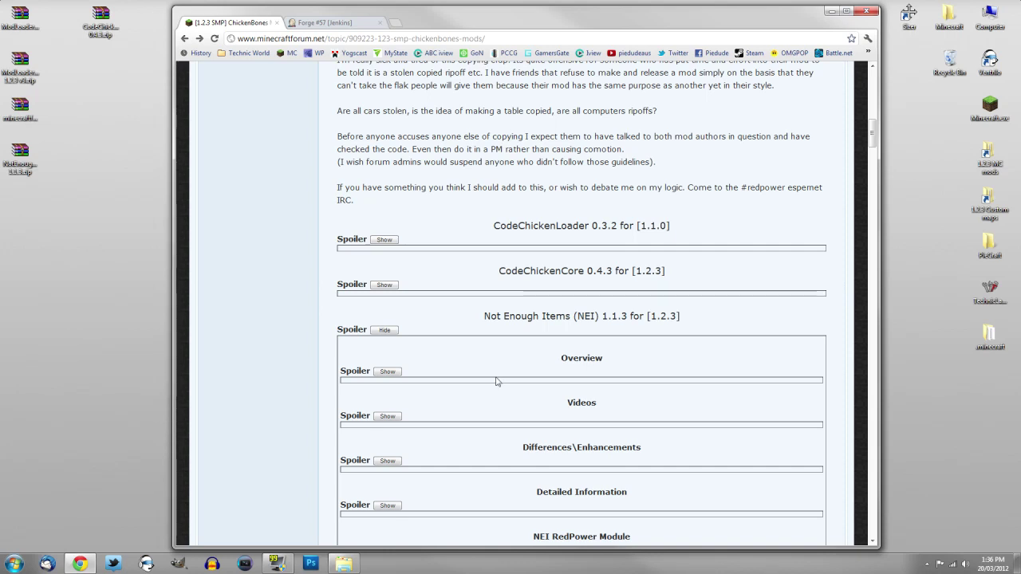
Step: Read the install instructions and download links in the Not Enough Items (NEI) 1.1.3 section
scroll(500, 357, "down", 1)
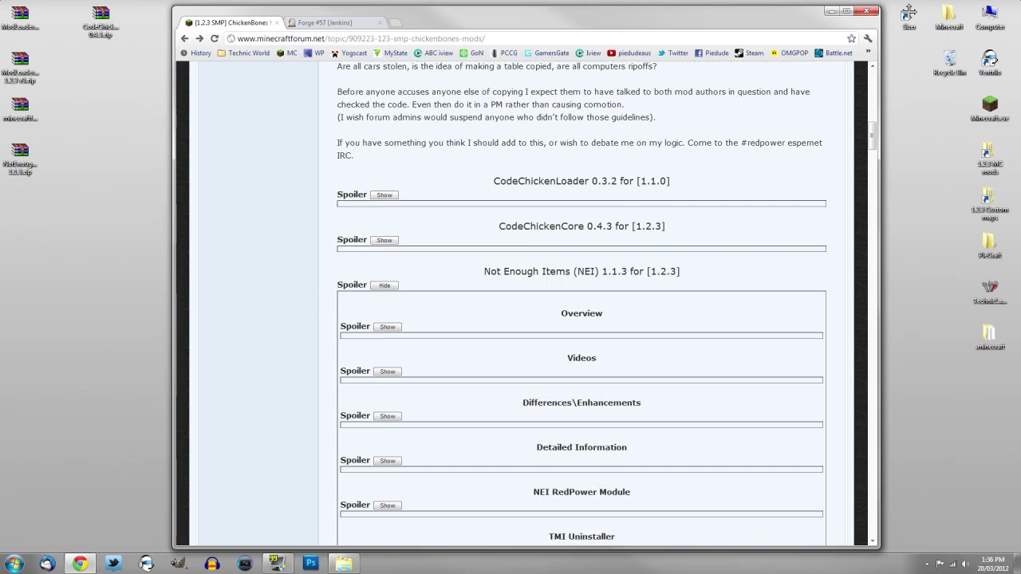
mouse_move(483, 272)
left_mouse_down()
mouse_move(399, 285)
mouse_move(680, 272)
mouse_move(490, 272)
left_mouse_up()
scroll(521, 323, "down", 1)
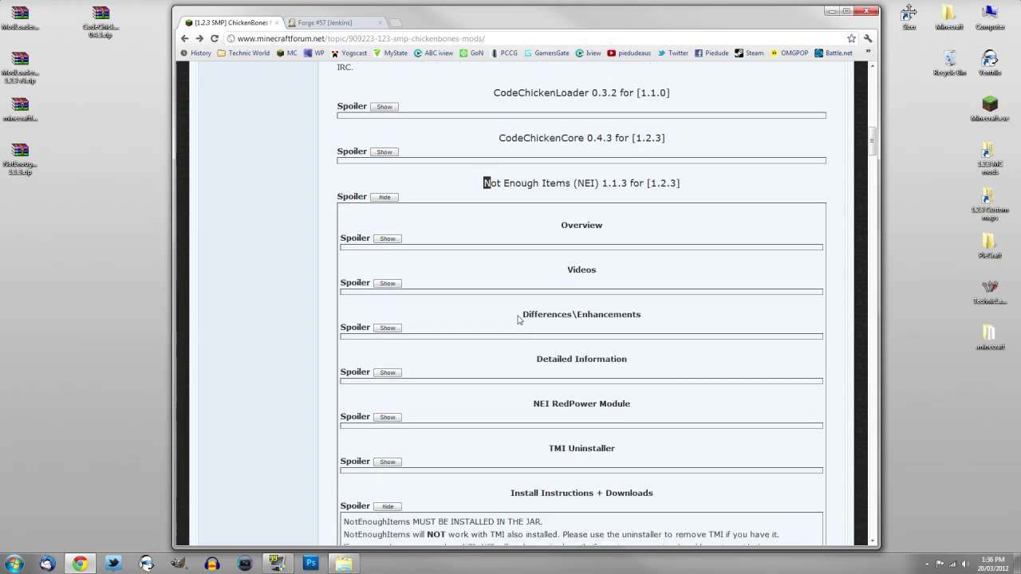
scroll(522, 342, "down", 1)
scroll(523, 341, "down", 1)
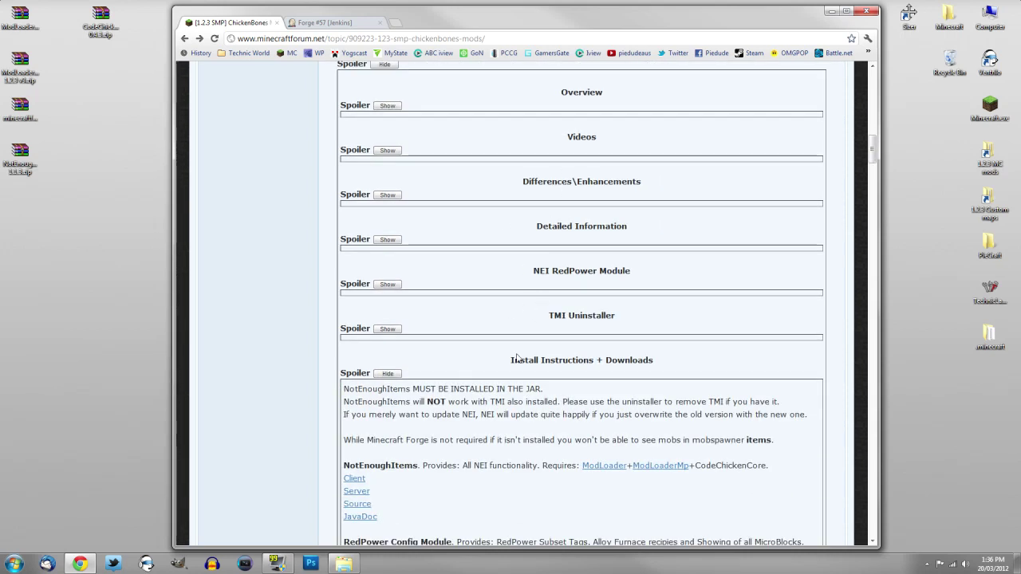
scroll(515, 358, "down", 1)
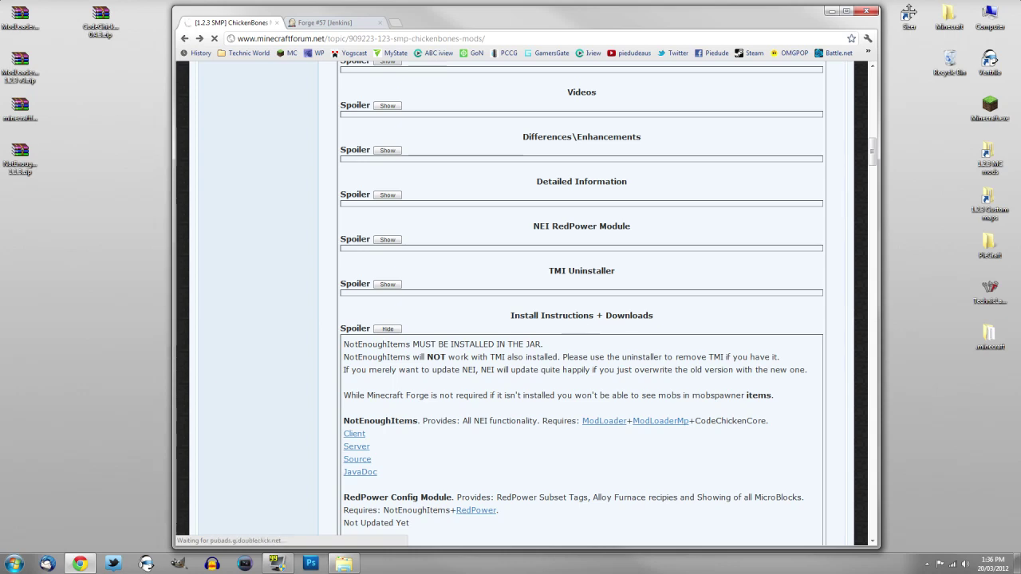
scroll(581, 303, "down", 1)
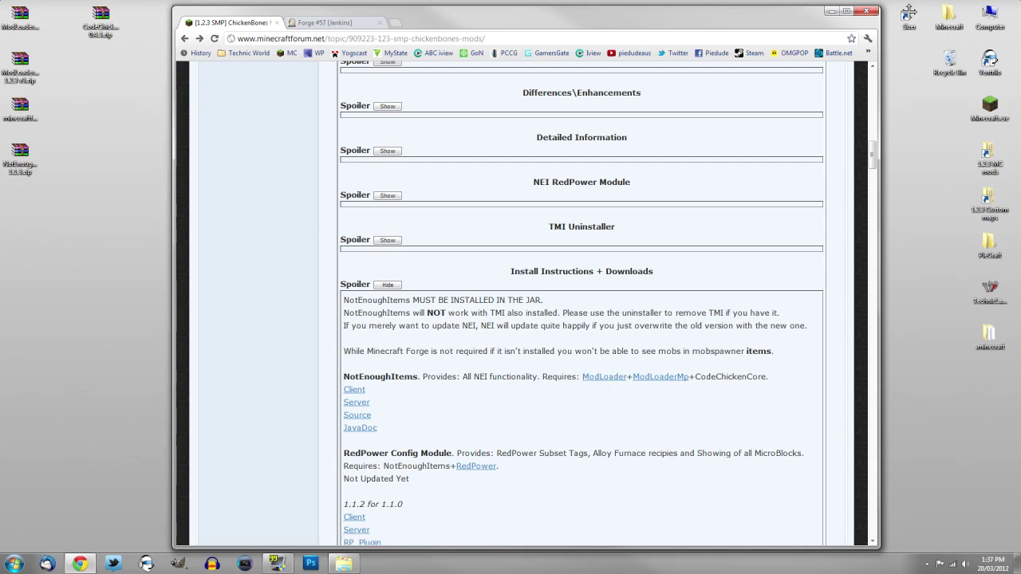
Step: Check the Forge build #57 page and its address, and return to the ChickenBones forum post
left_click(324, 23)
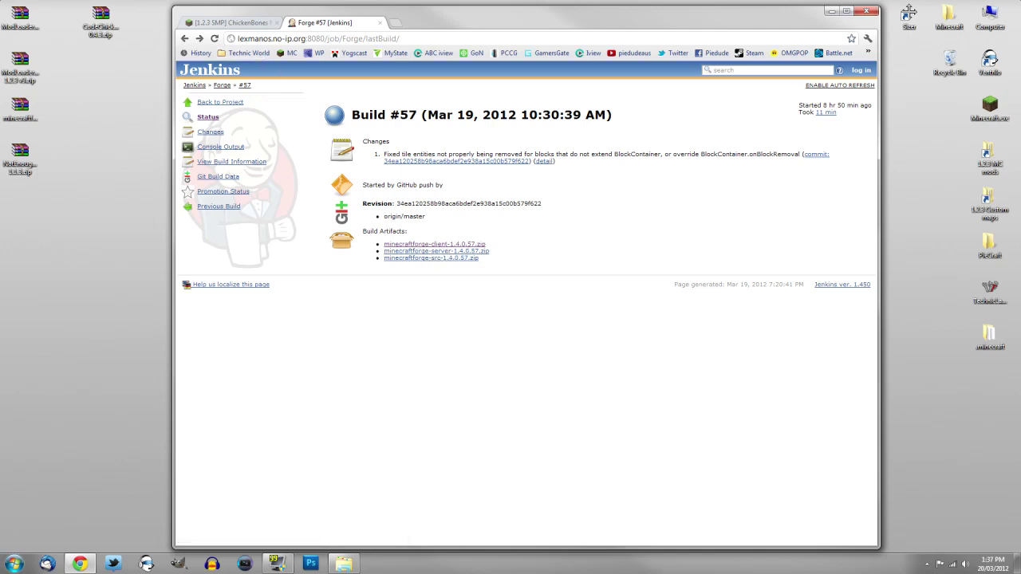
left_click(247, 38)
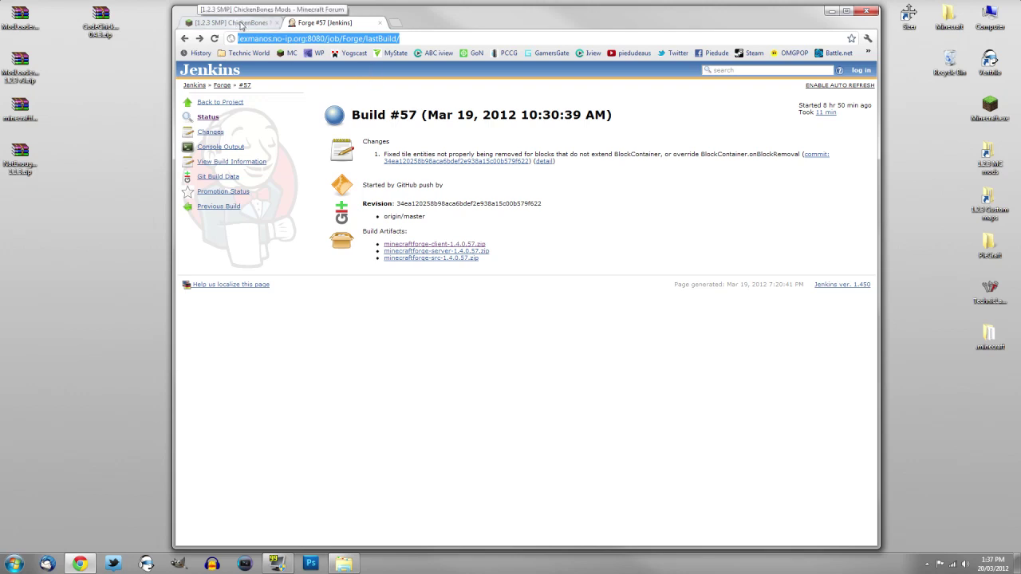
left_click(236, 23)
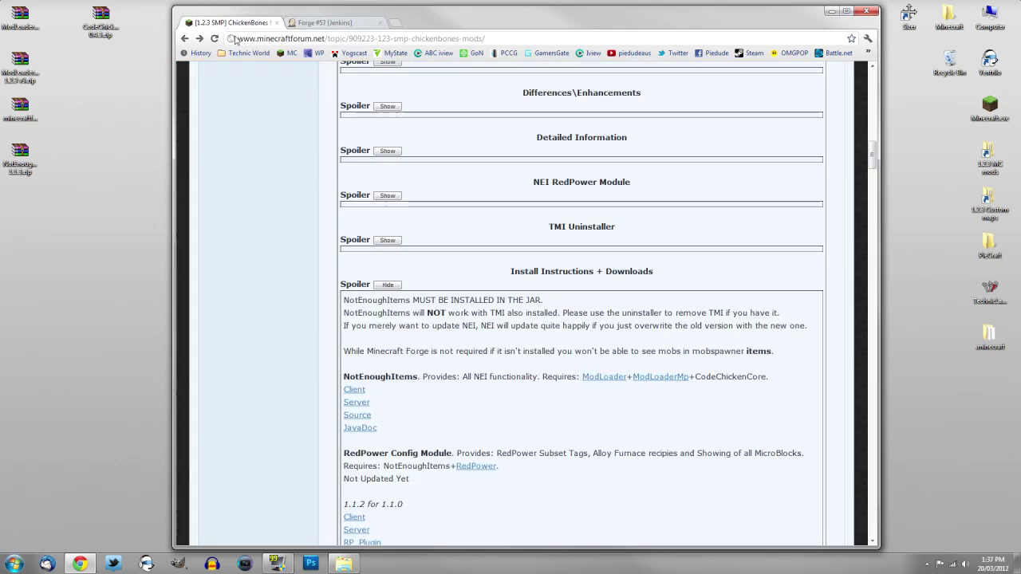
Step: Check the downloaded ModLoader, ModLoaderMP, Minecraft Forge, NotEnoughItems and CodeChickenCore zips on the desktop against the NEI requirements
scroll(490, 362, "down", 3)
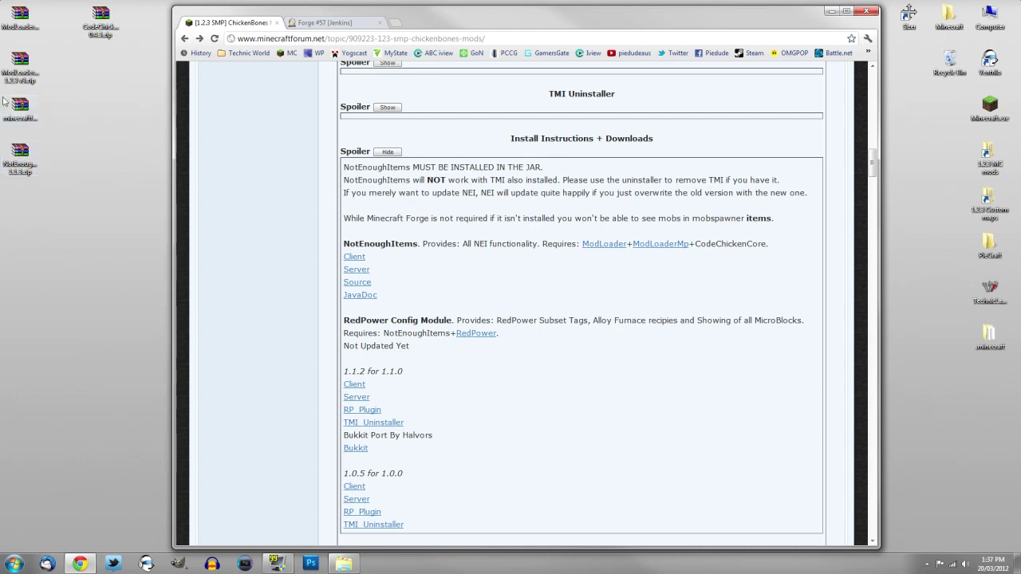
left_click(26, 19)
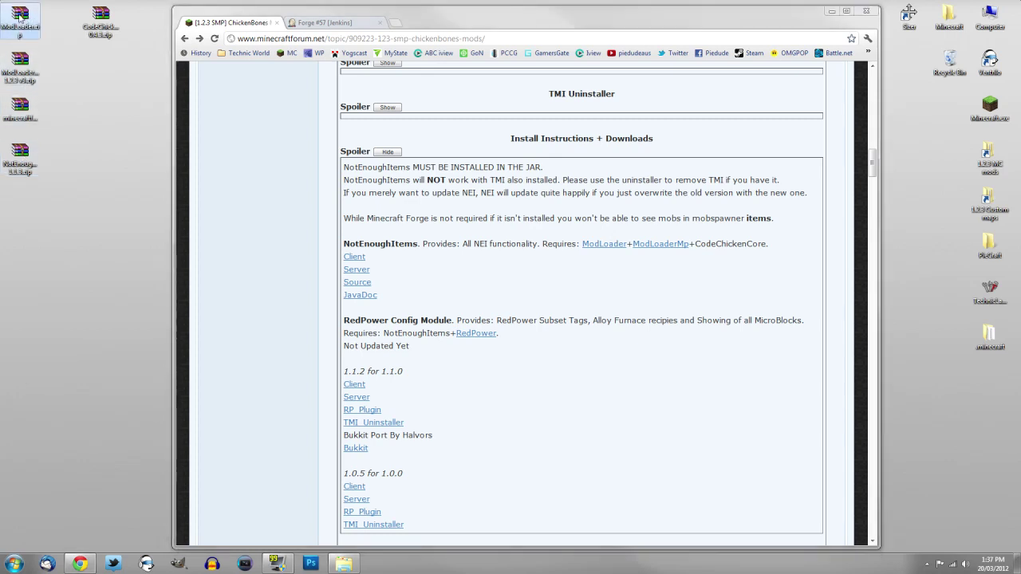
left_click(20, 67)
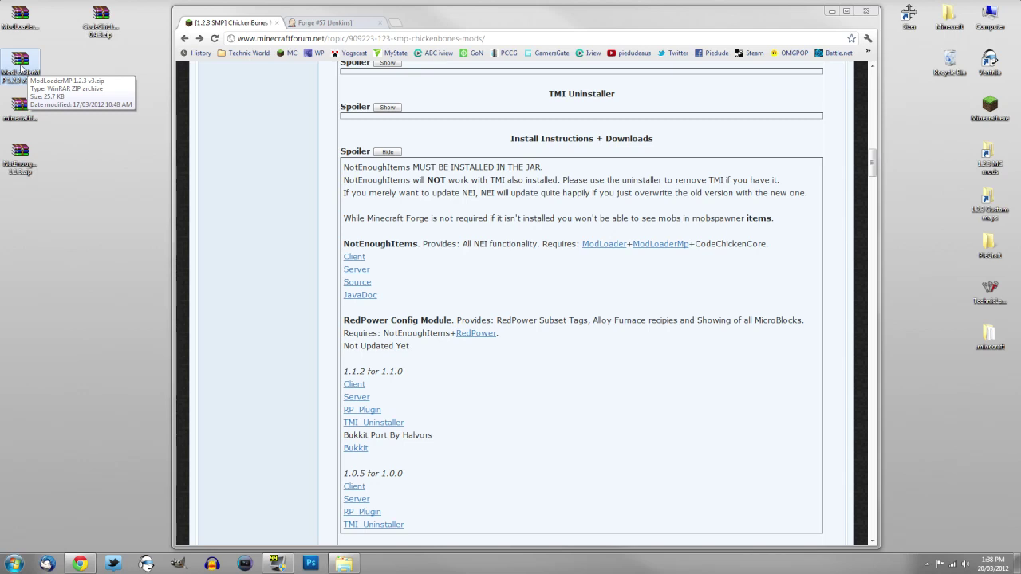
left_click(22, 111)
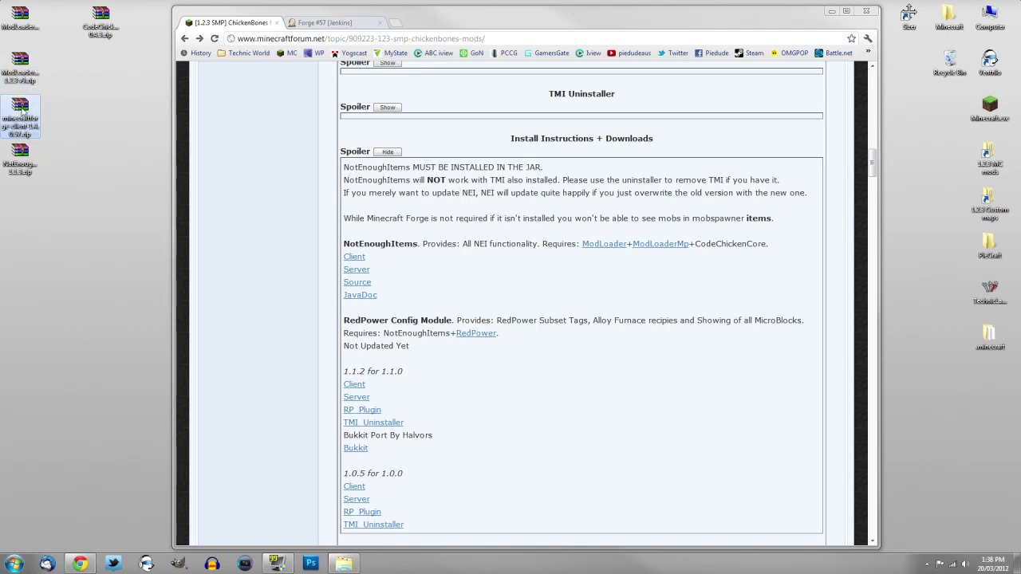
left_click(23, 159)
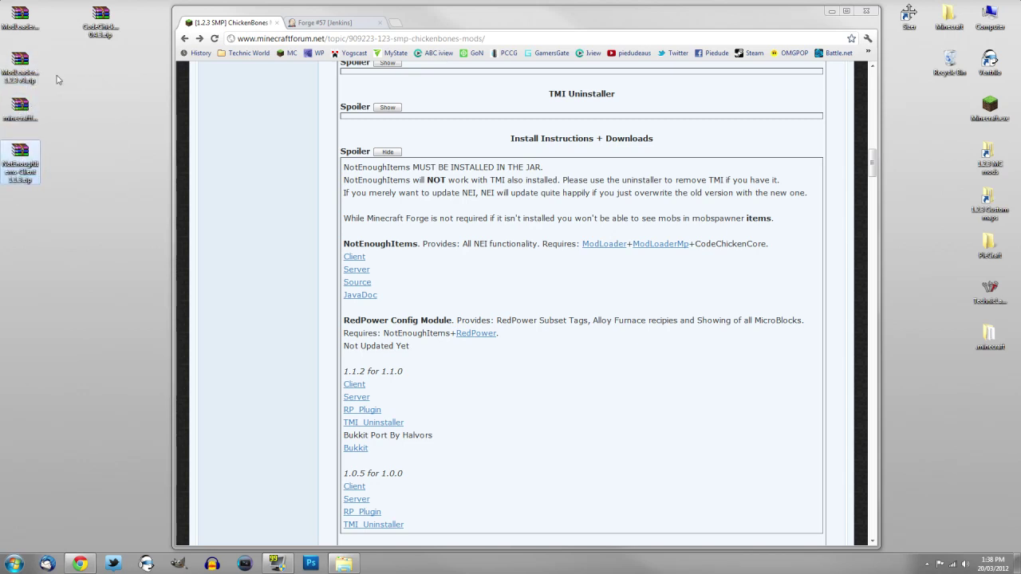
left_click(99, 20)
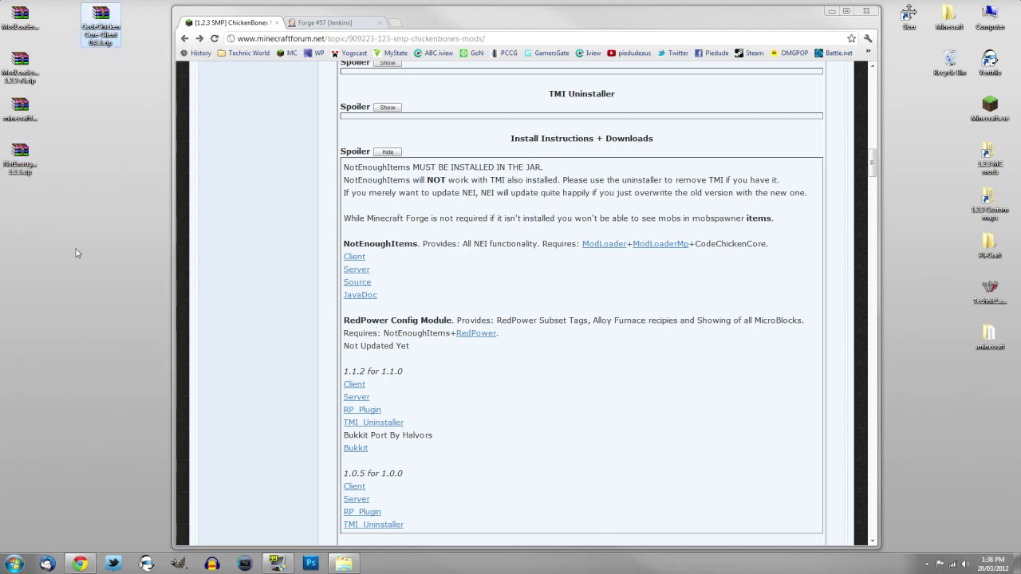
left_click(522, 381)
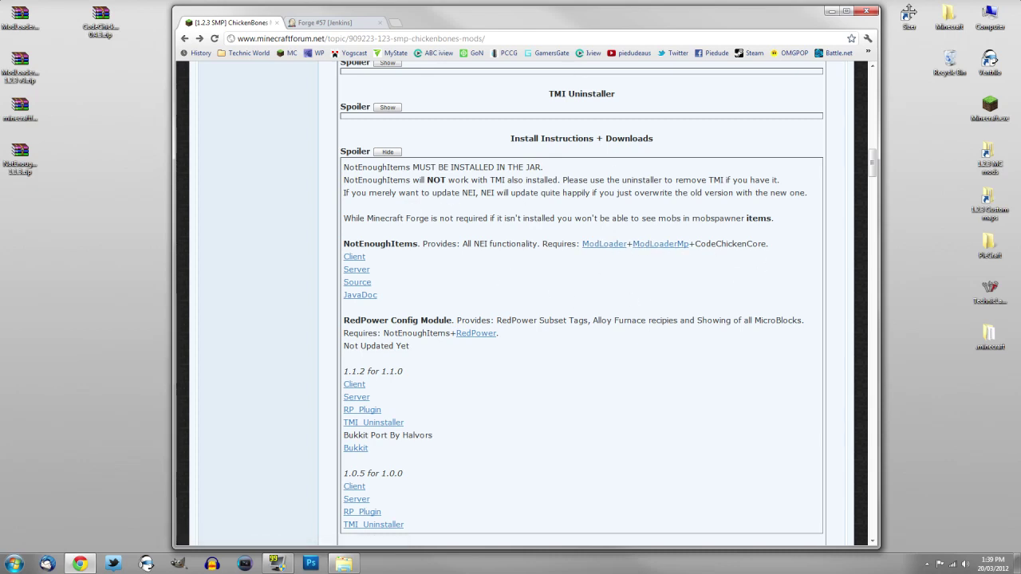
Step: Minimize the browser and open the %appdata% folder from the system search
left_click(831, 11)
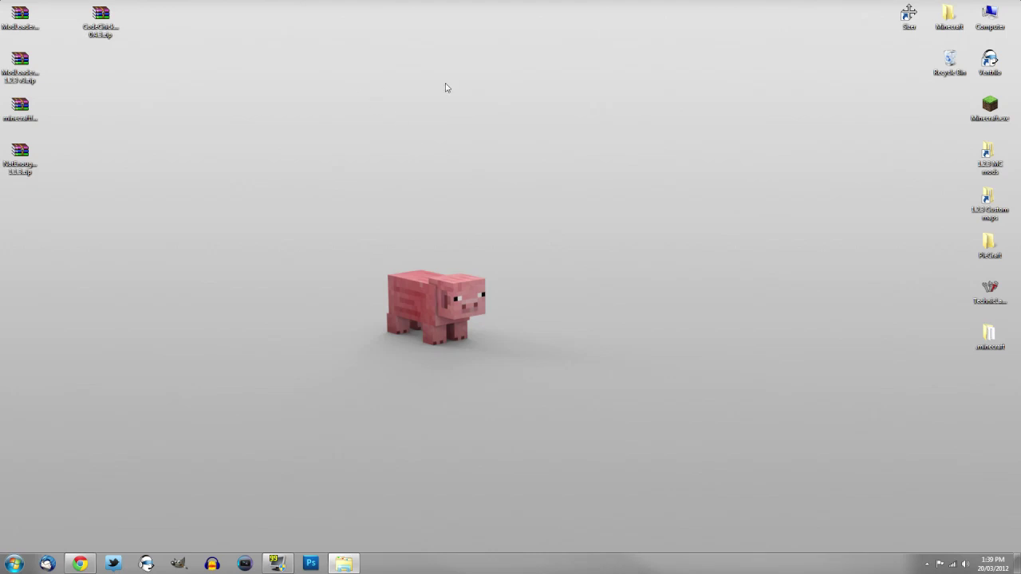
left_click(14, 565)
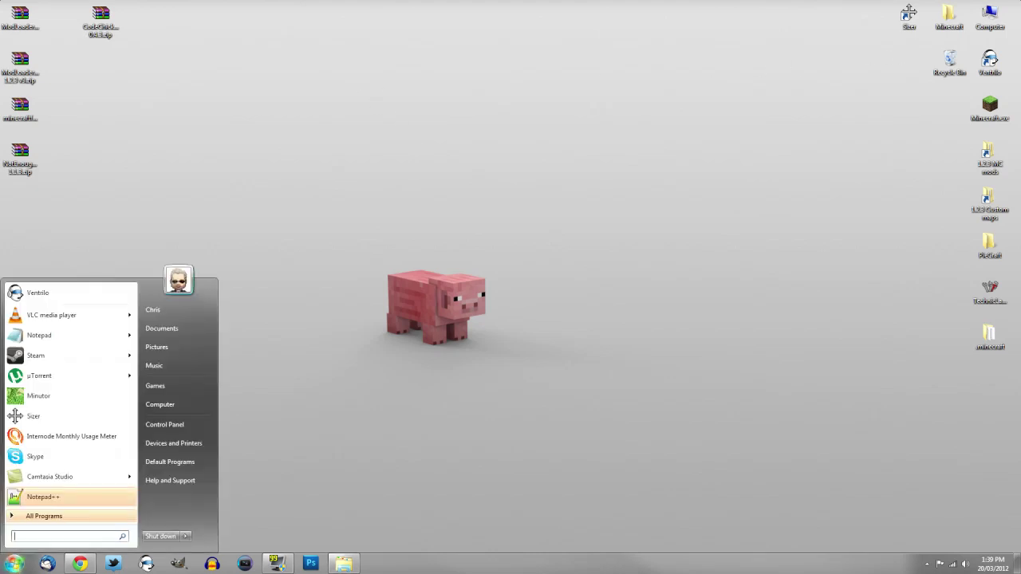
type("%")
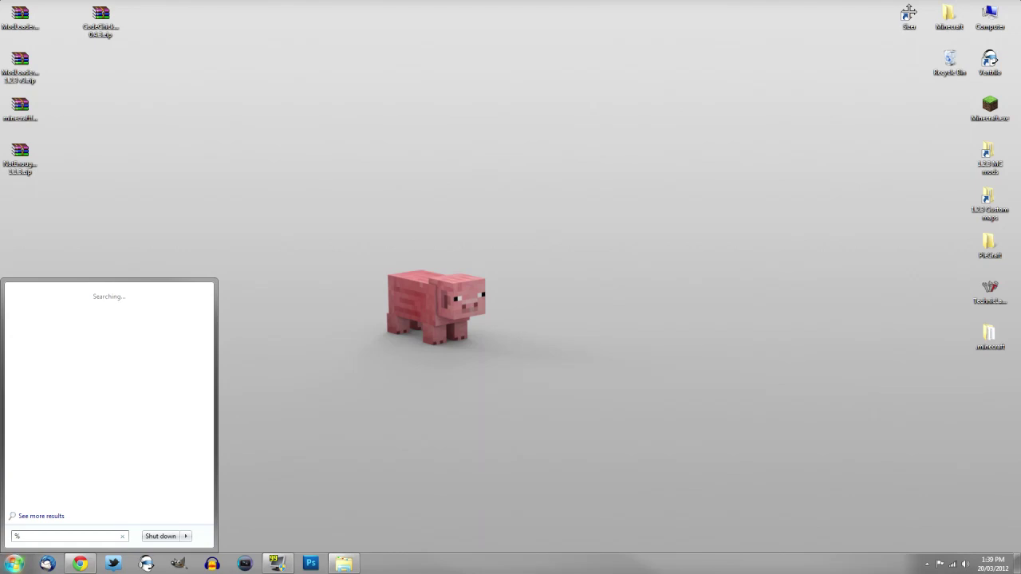
type("appdata")
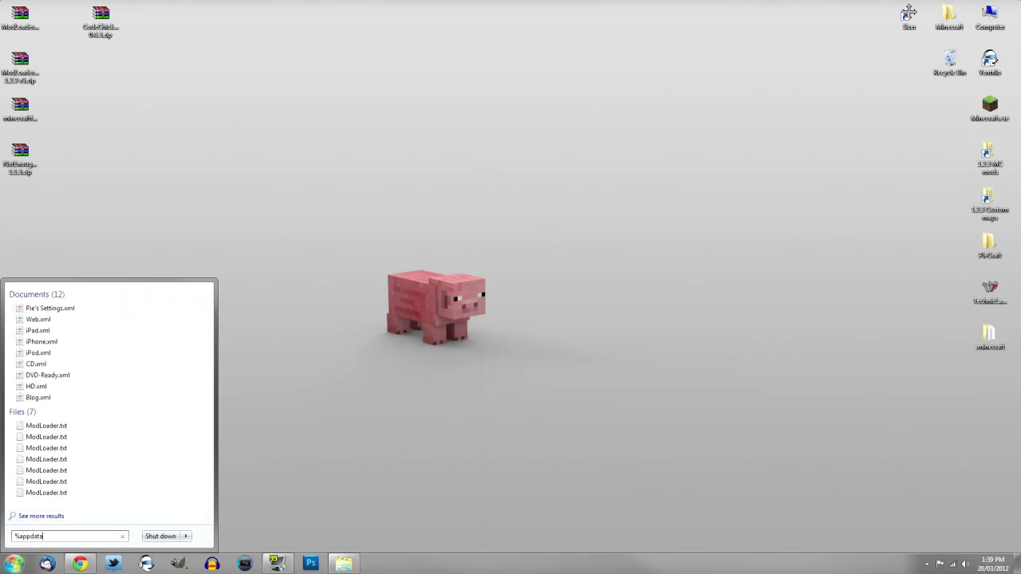
type("%")
key("Return")
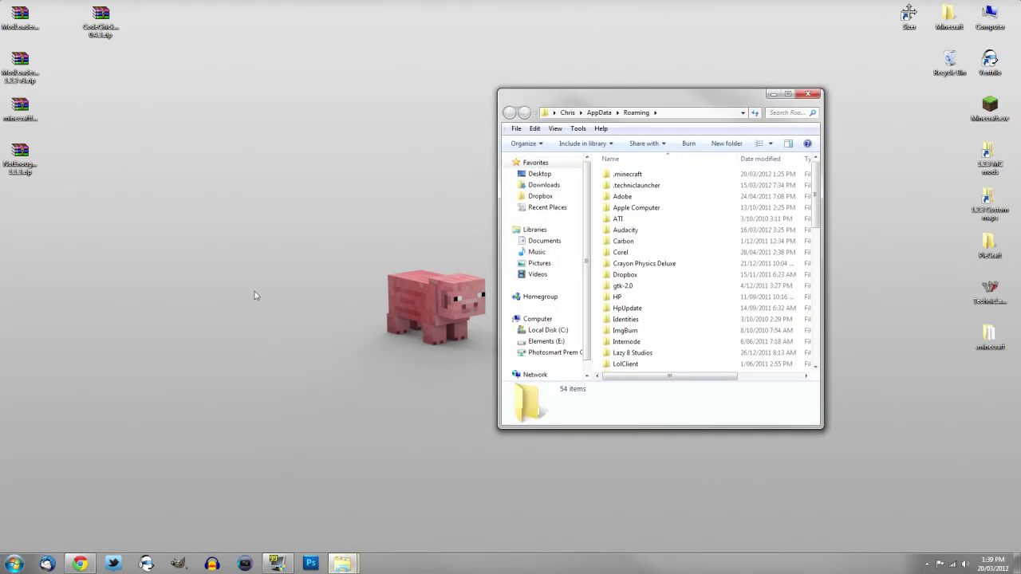
Step: Open the bin folder inside the .minecraft folder
left_click(630, 178)
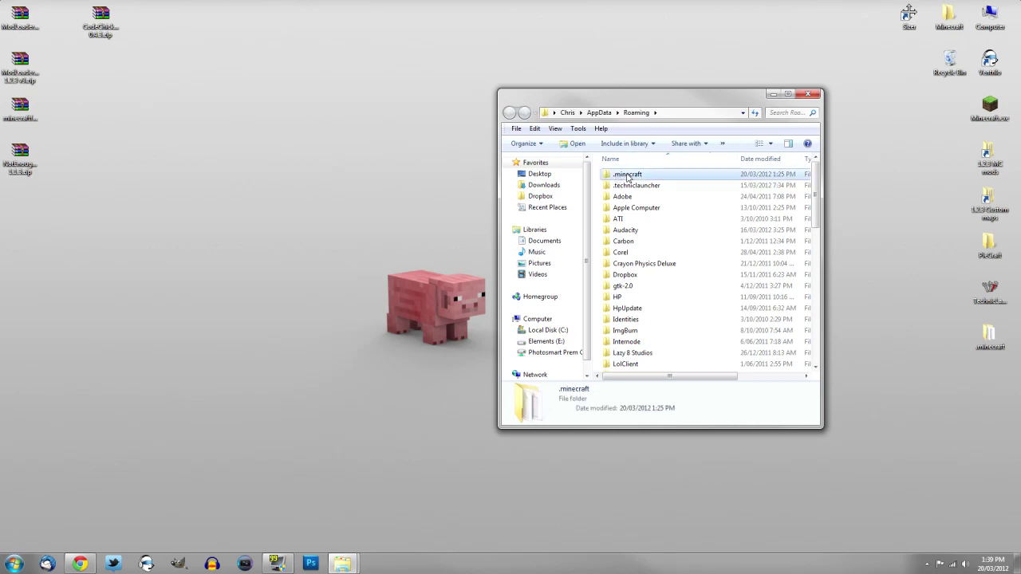
double_click(627, 177)
left_click_drag(594, 96, 551, 73)
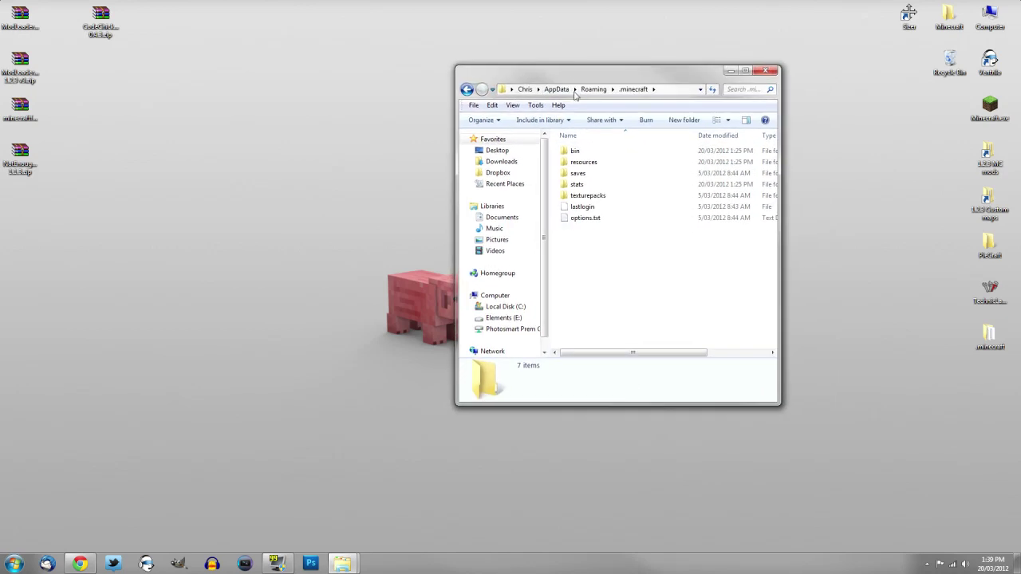
double_click(582, 152)
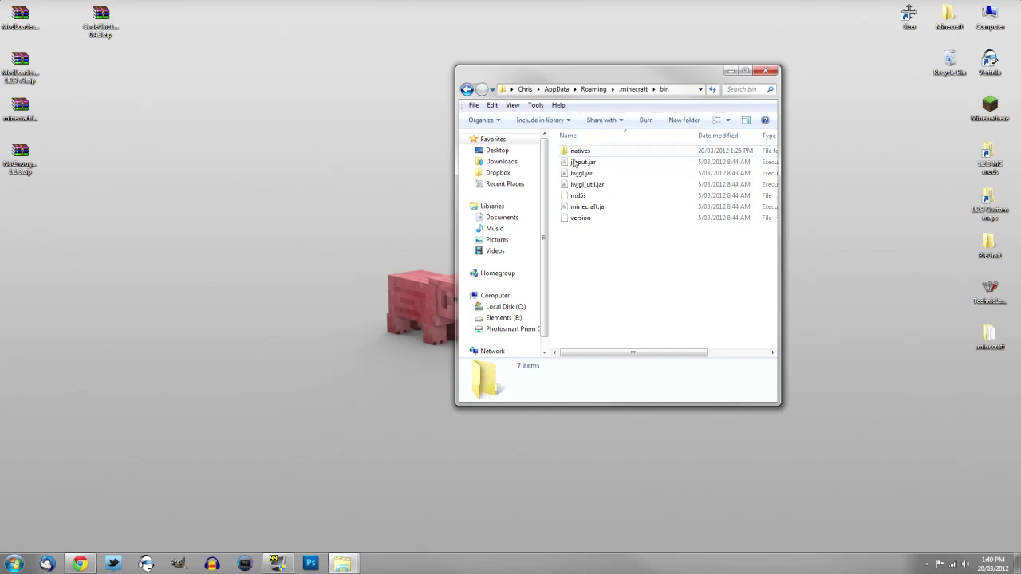
Step: Open minecraft.jar with WinRAR archiver and move the archive window higher on the desktop
right_click(595, 209)
mouse_move(712, 249)
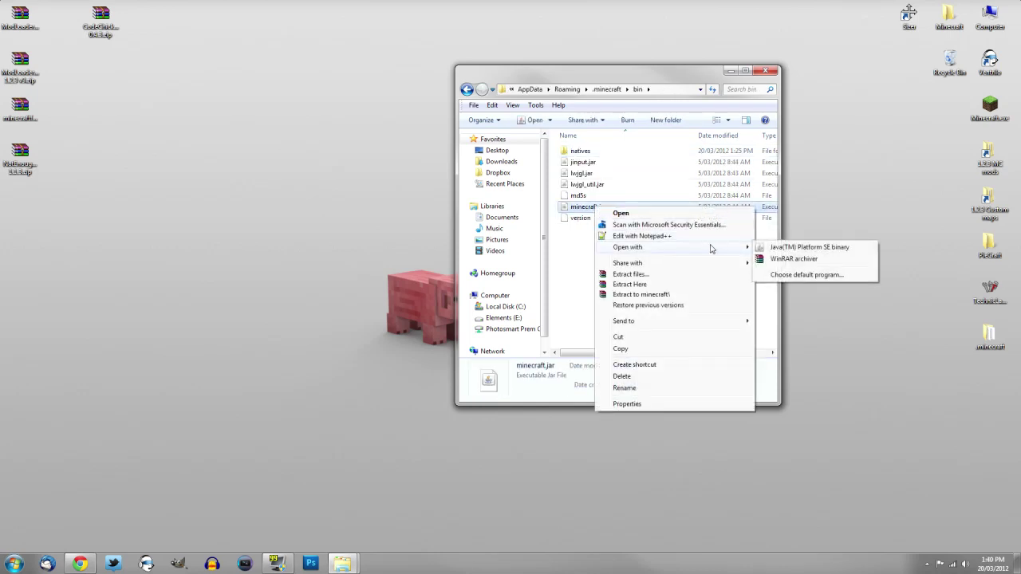
left_click(796, 259)
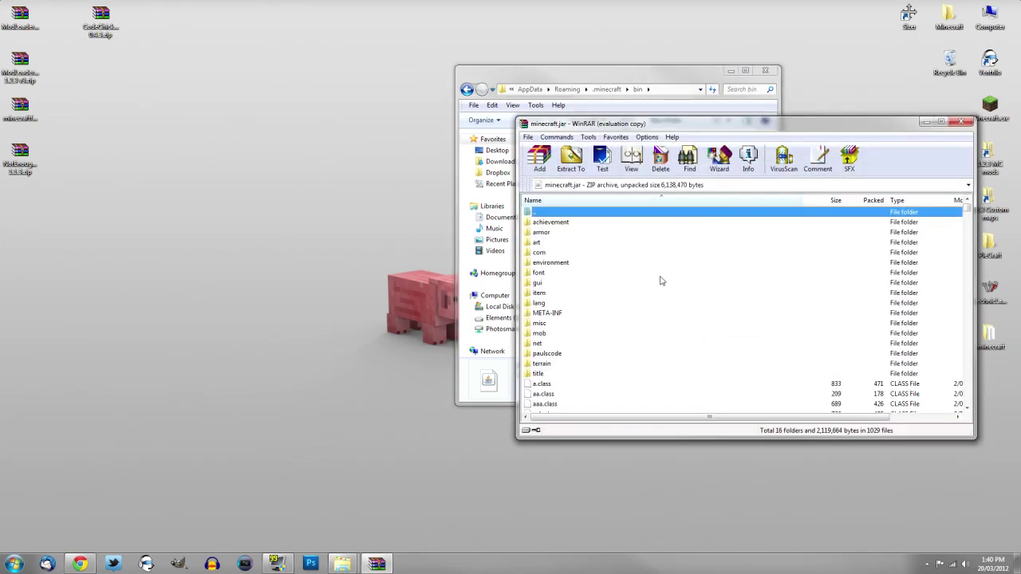
left_click(814, 289)
left_click_drag(702, 128, 686, 68)
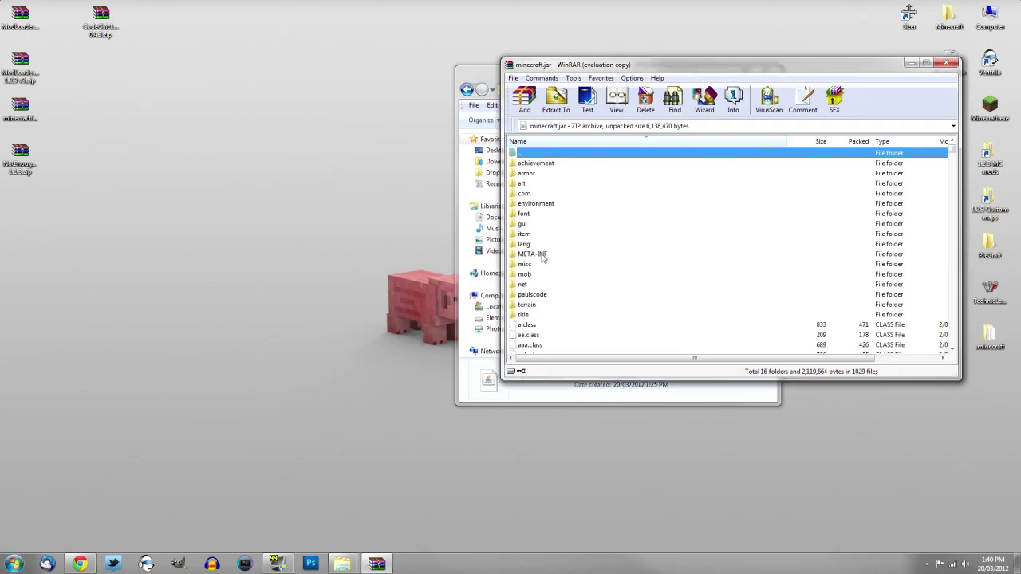
Step: Delete the META-INF folder from minecraft.jar and confirm the deletion
left_click(542, 255)
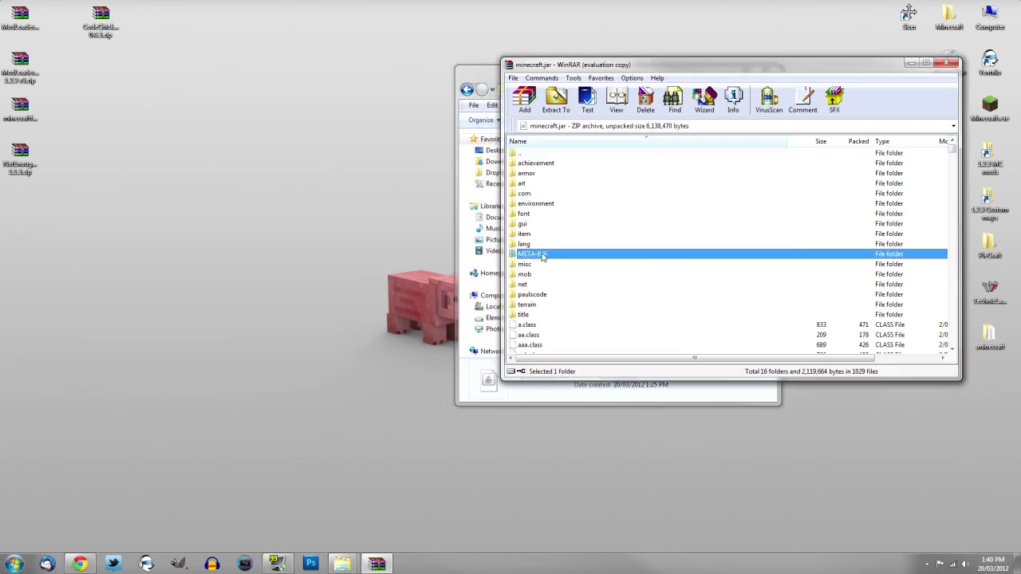
key("Delete")
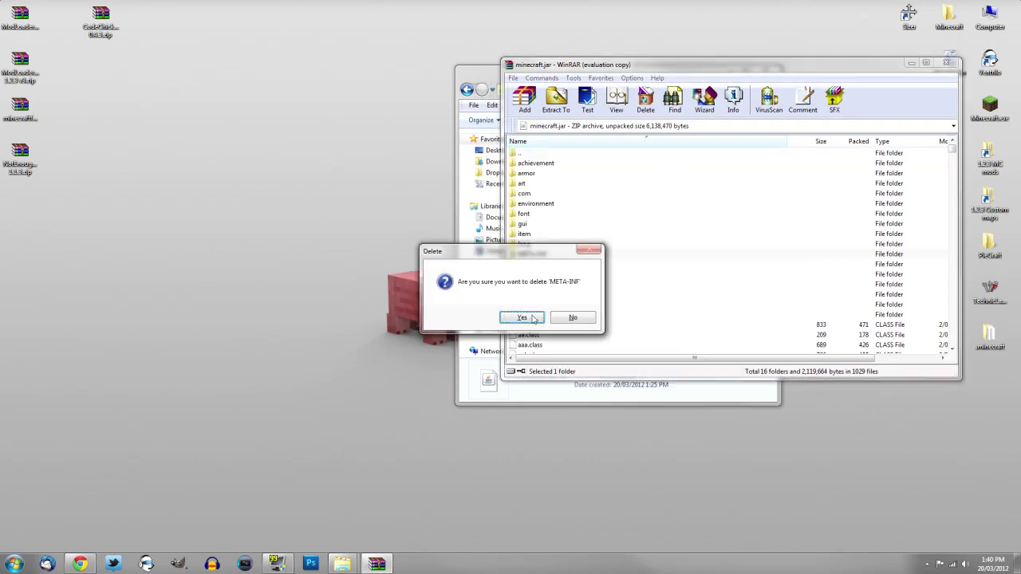
left_click(533, 319)
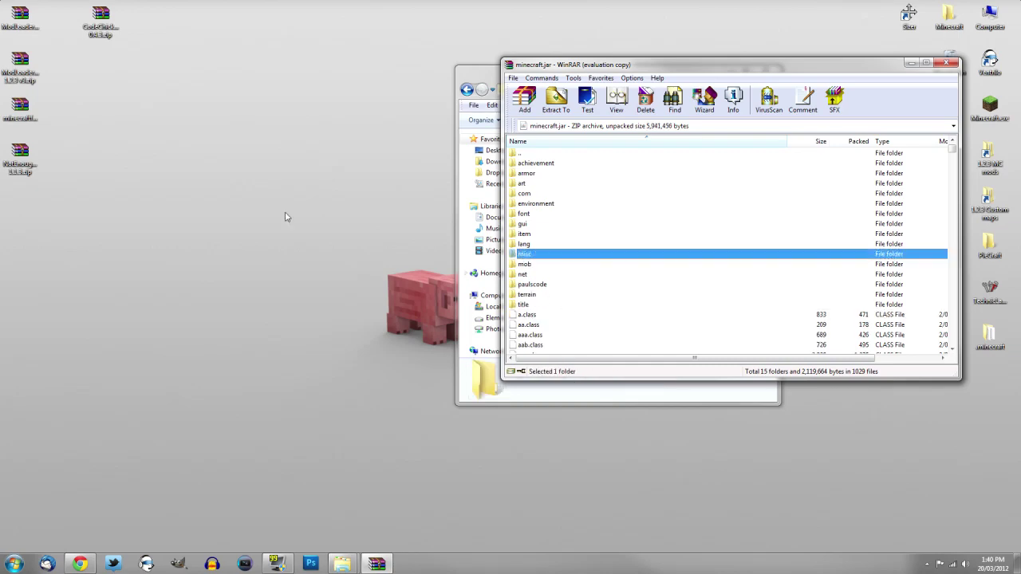
left_click(271, 174)
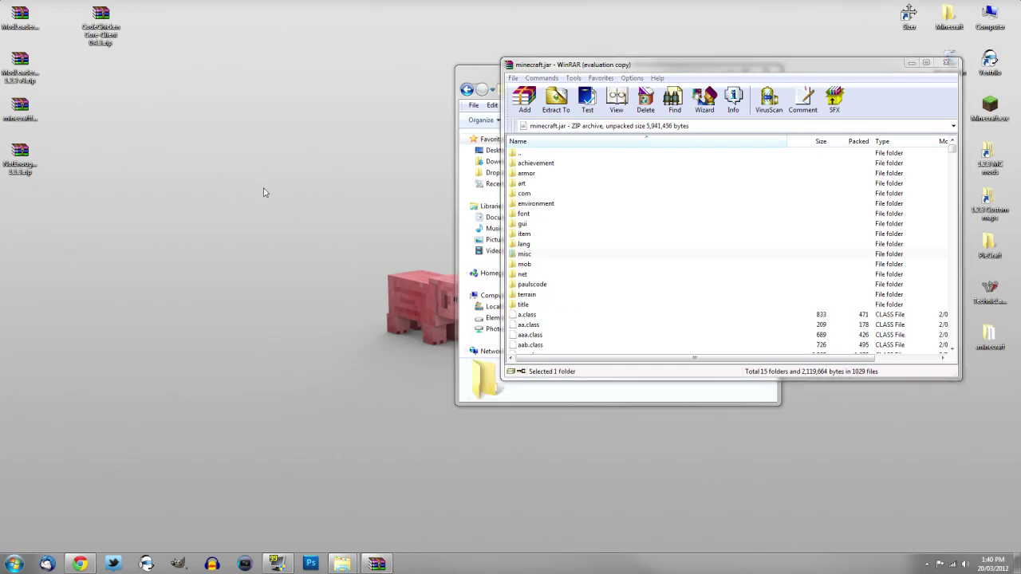
Step: Open ModLoader.zip from the desktop beside minecraft.jar and add all its class files to the jar, using Add and replace files
double_click(20, 16)
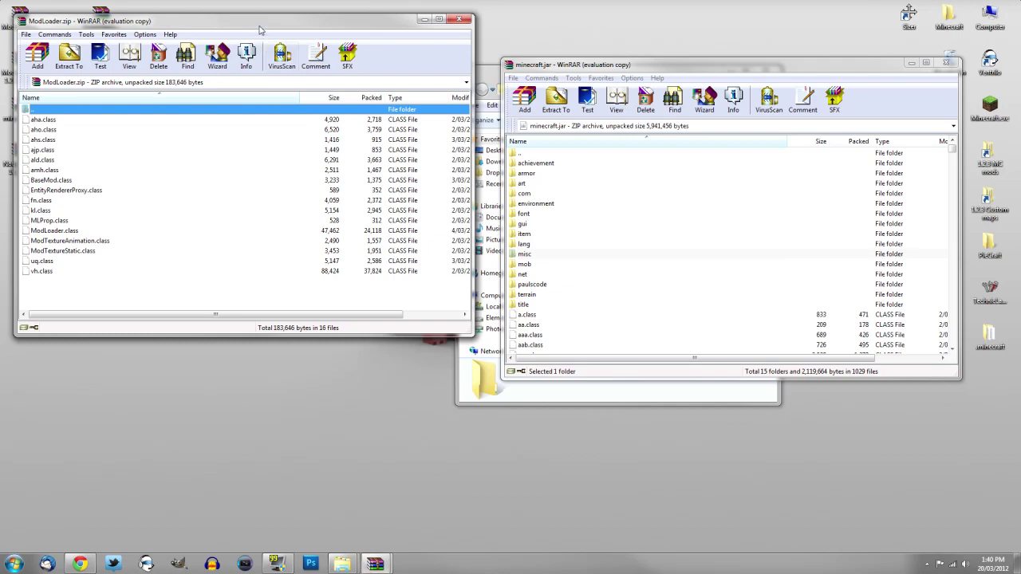
left_click_drag(259, 25, 270, 115)
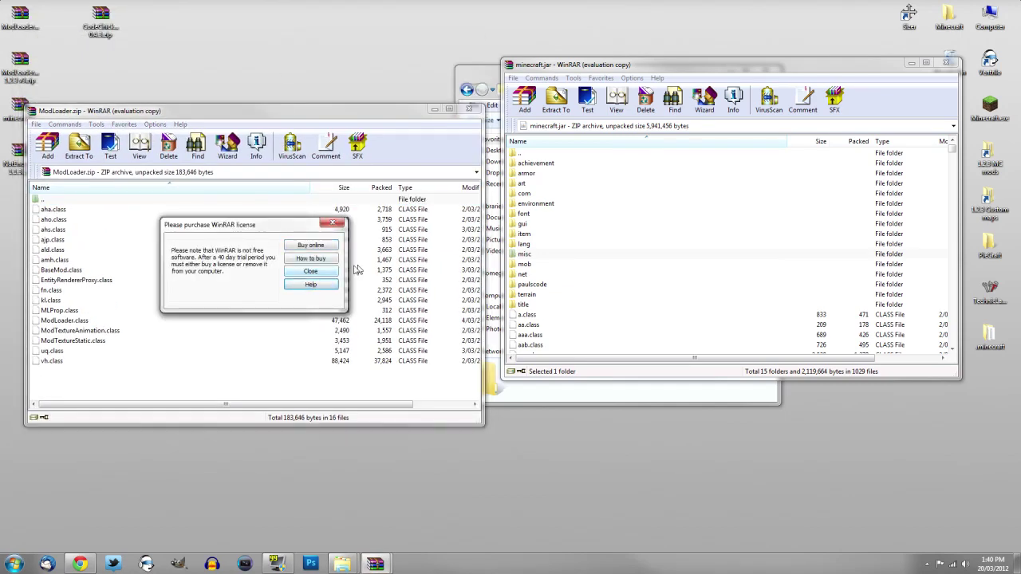
left_click(310, 271)
left_click_drag(292, 116, 302, 74)
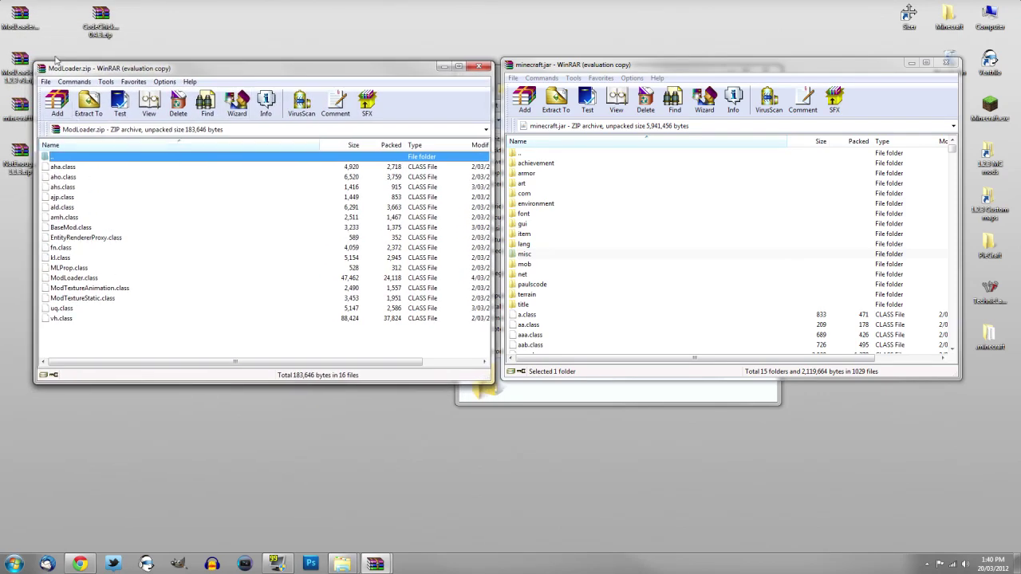
left_click_drag(92, 338, 662, 334)
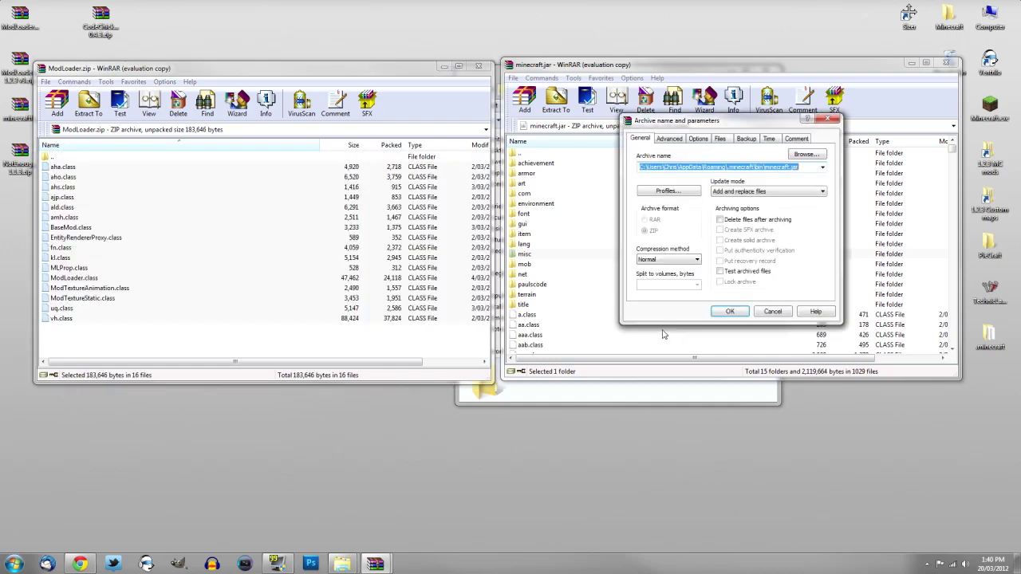
left_click(732, 311)
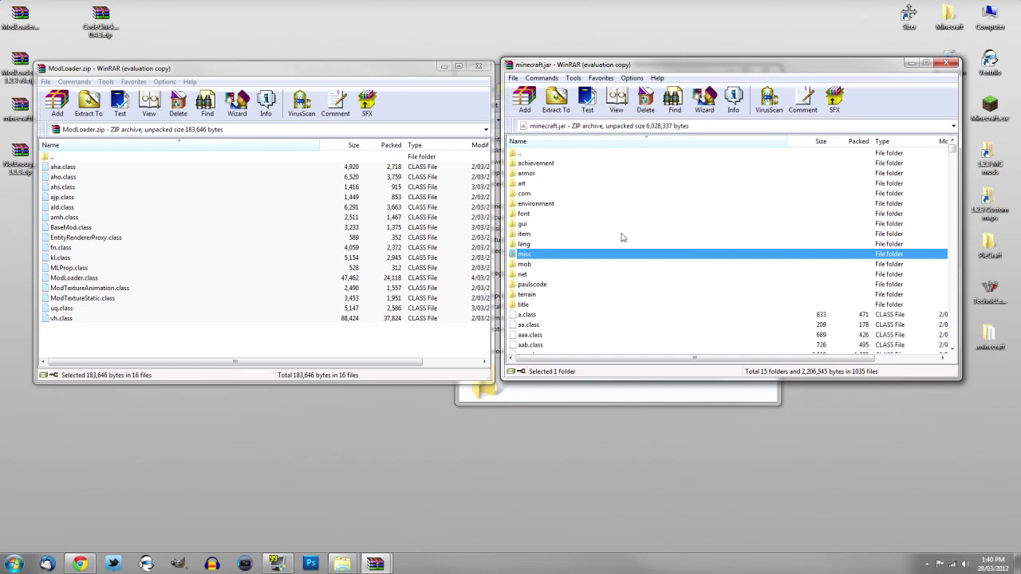
Step: Open ModLoaderMP 1.2.3 v3.zip in the second archive window and add all its class files to minecraft.jar
double_click(53, 158)
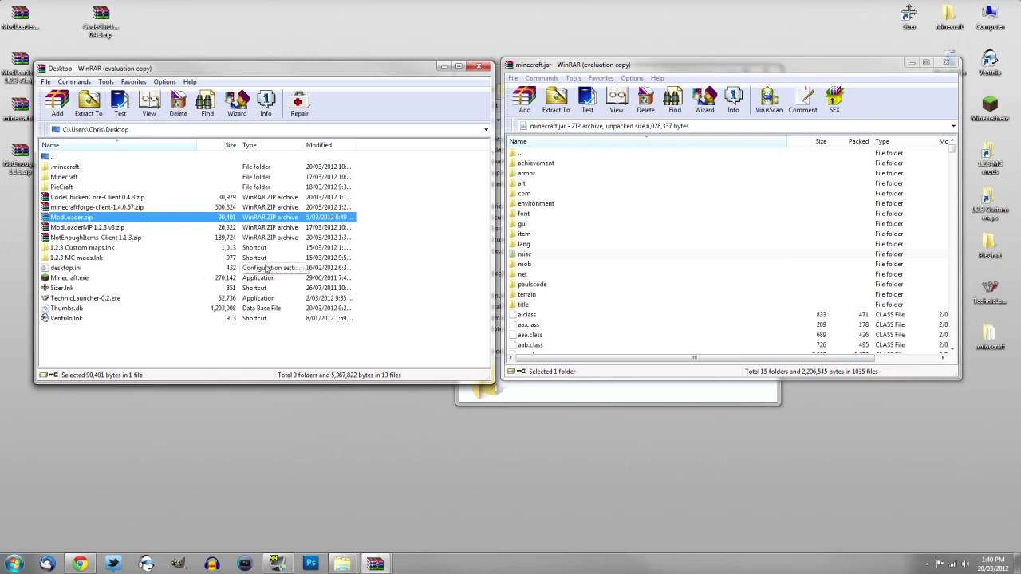
double_click(85, 229)
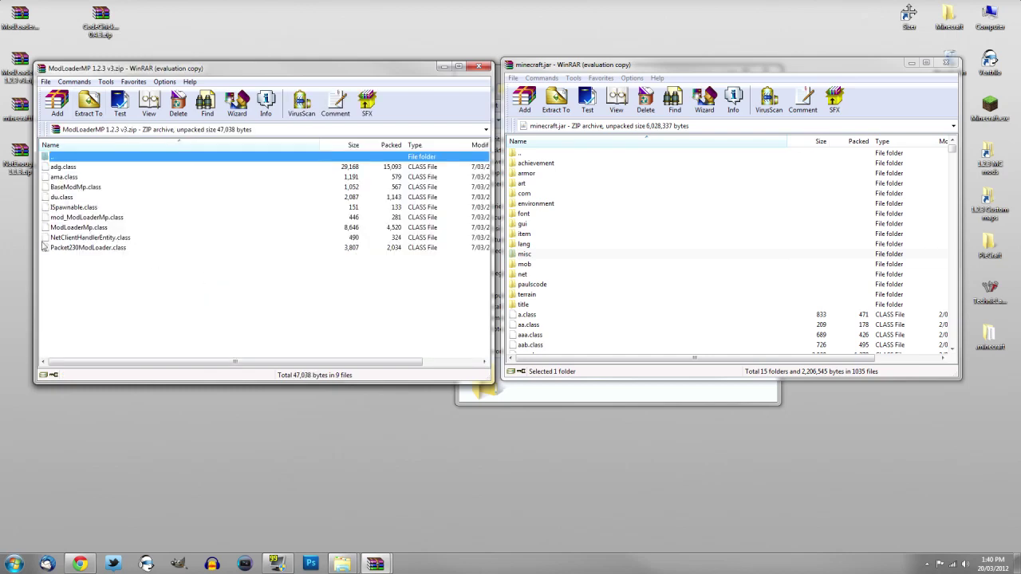
left_click_drag(115, 293, 667, 323)
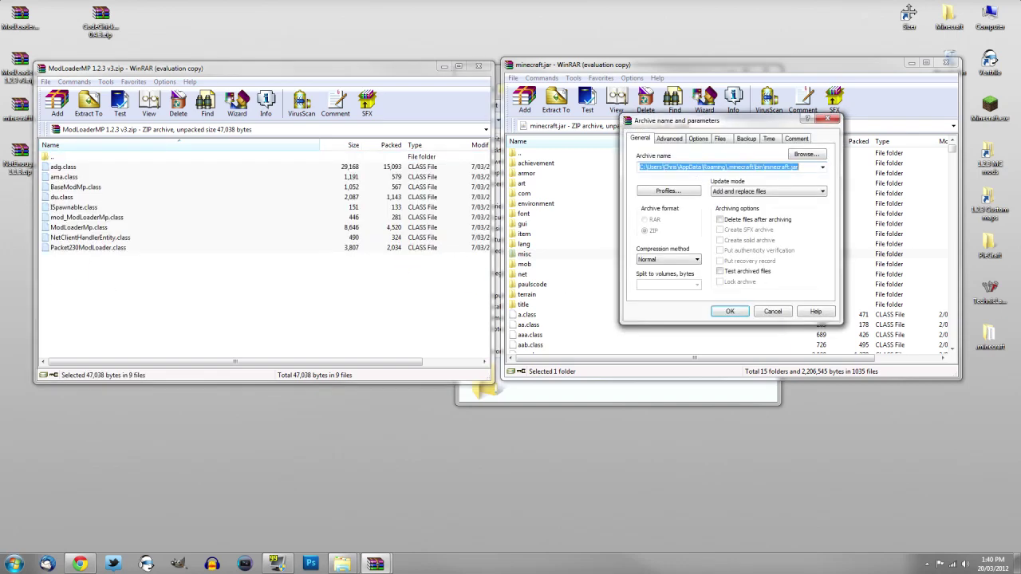
left_click(731, 312)
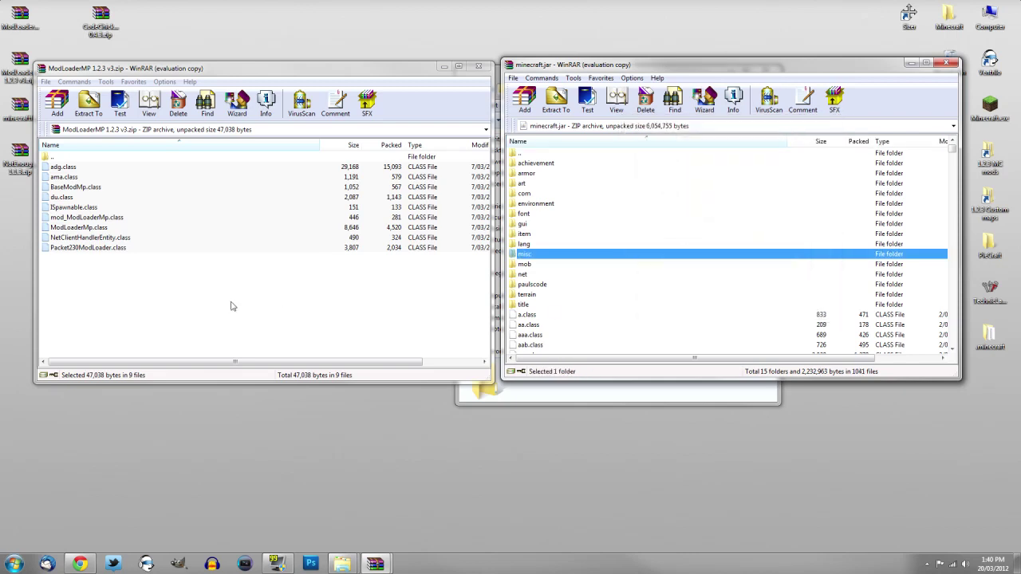
Step: Open minecraftforge-client-1.4.0.57.zip and add all its folders and class files to minecraft.jar
double_click(69, 157)
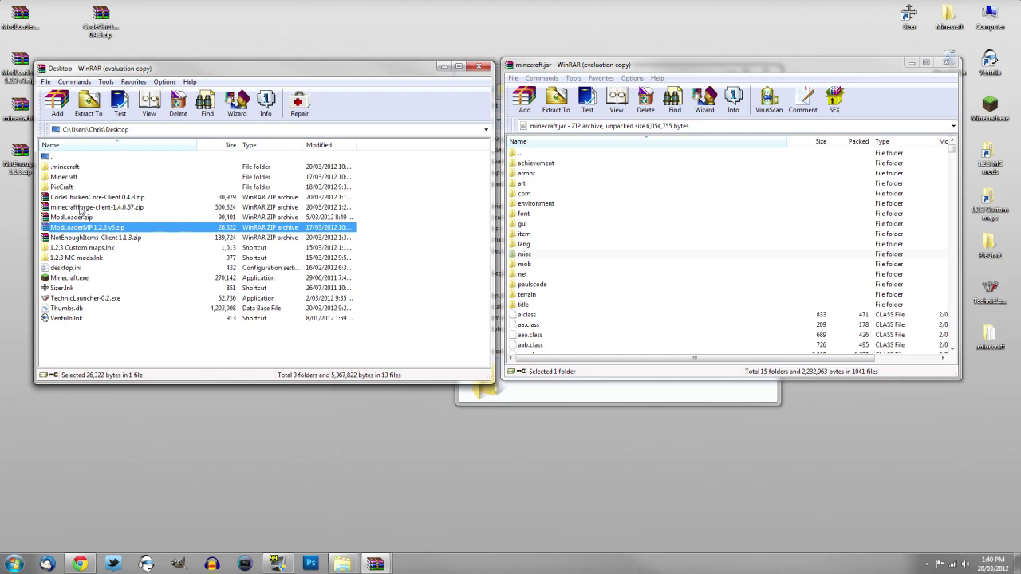
double_click(80, 207)
left_click(60, 168)
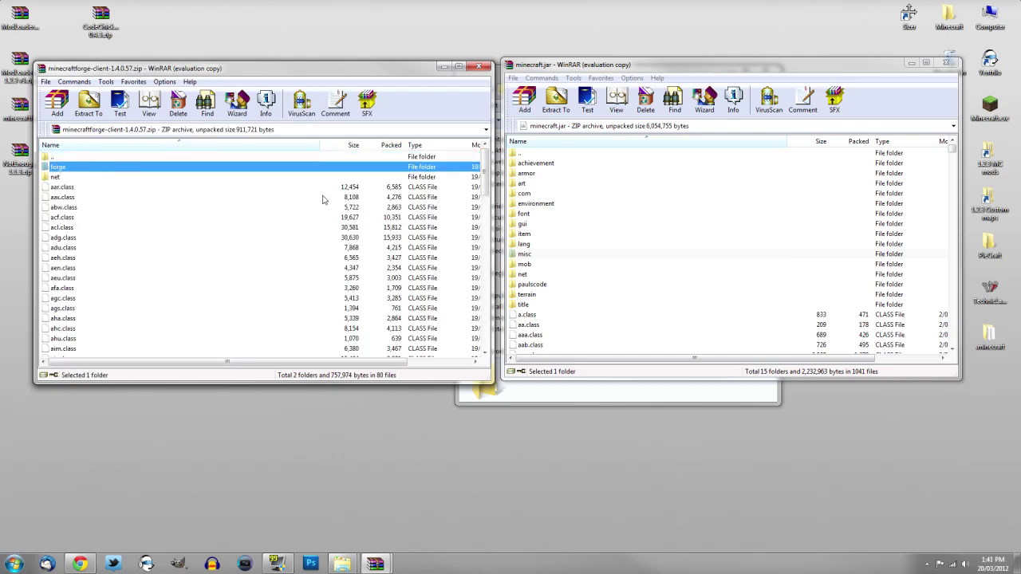
left_click_drag(486, 167, 489, 338)
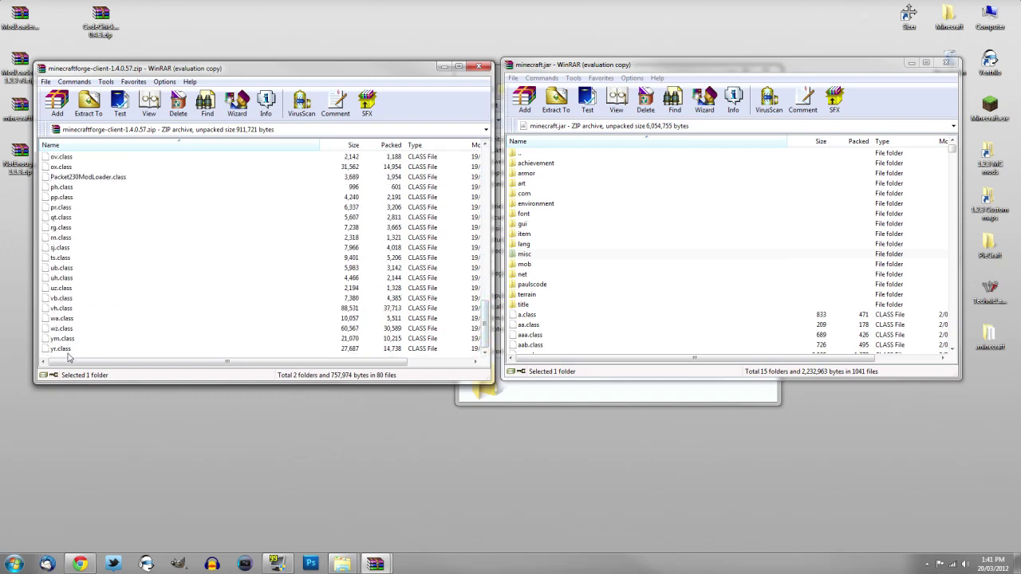
key("ctrl+a")
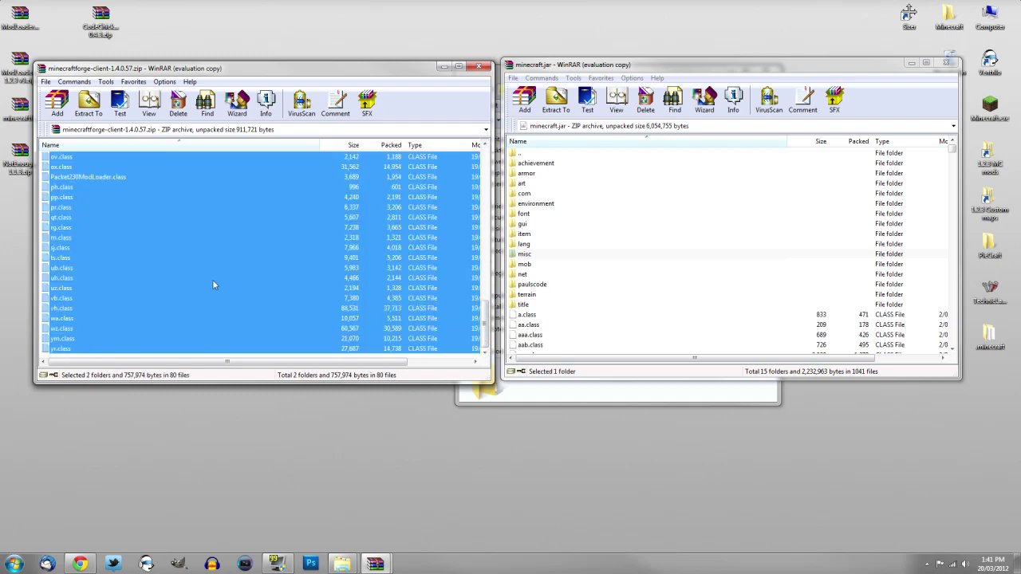
left_click_drag(210, 269, 670, 338)
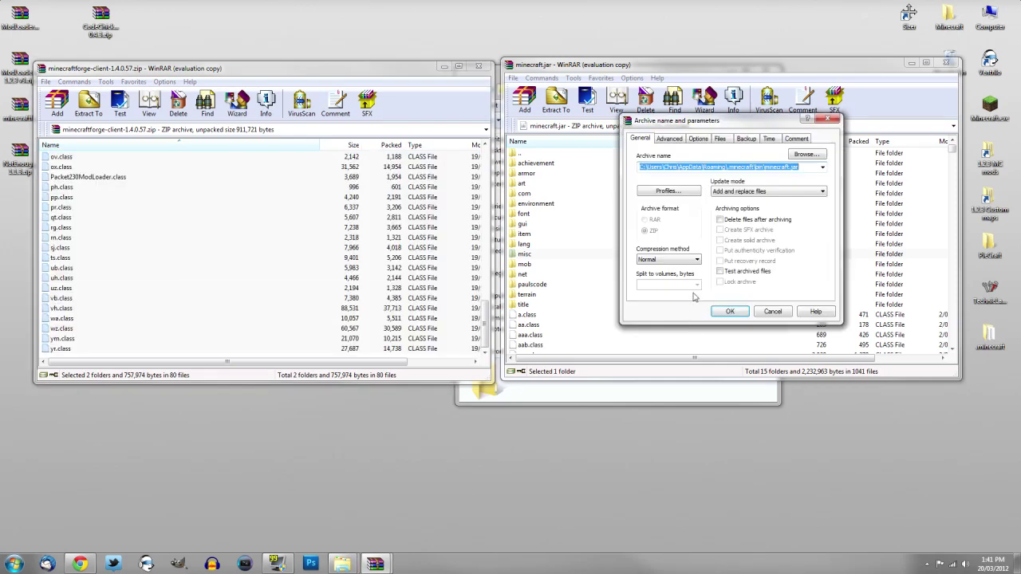
left_click(729, 312)
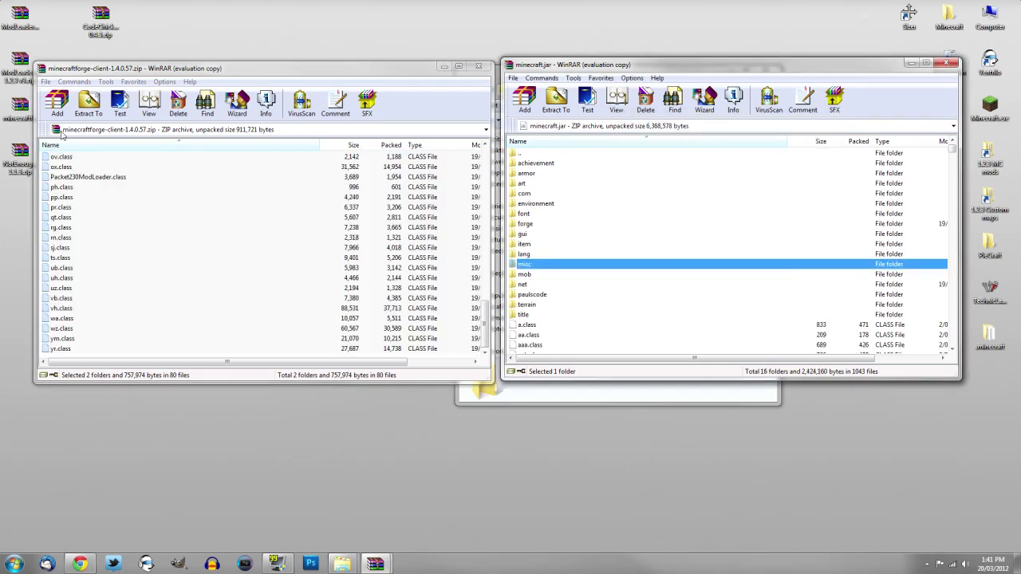
Step: Add all contents of NotEnoughItems-Client 1.1.3.zip to minecraft.jar and close both archive windows
left_click_drag(486, 342, 487, 160)
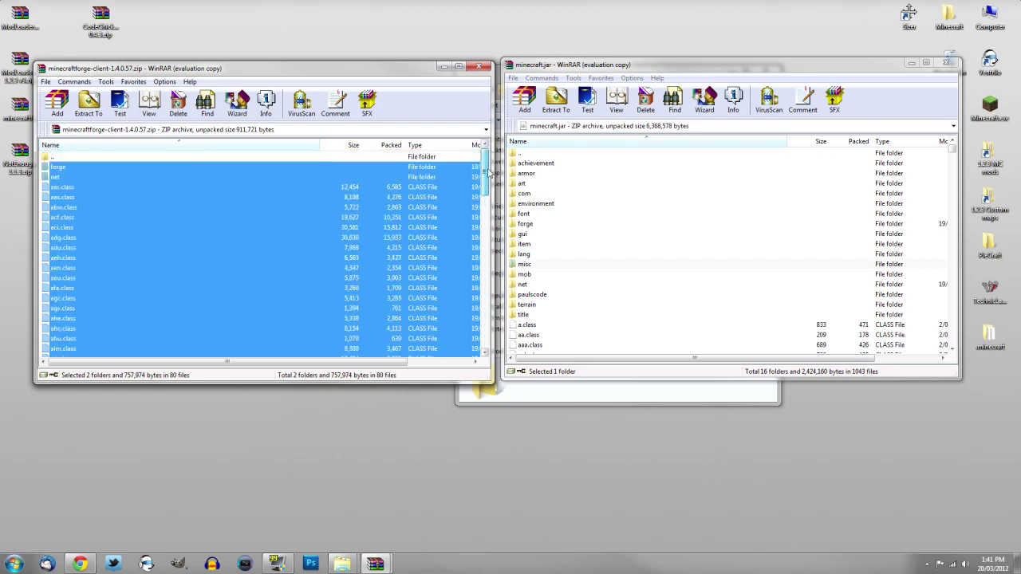
double_click(57, 160)
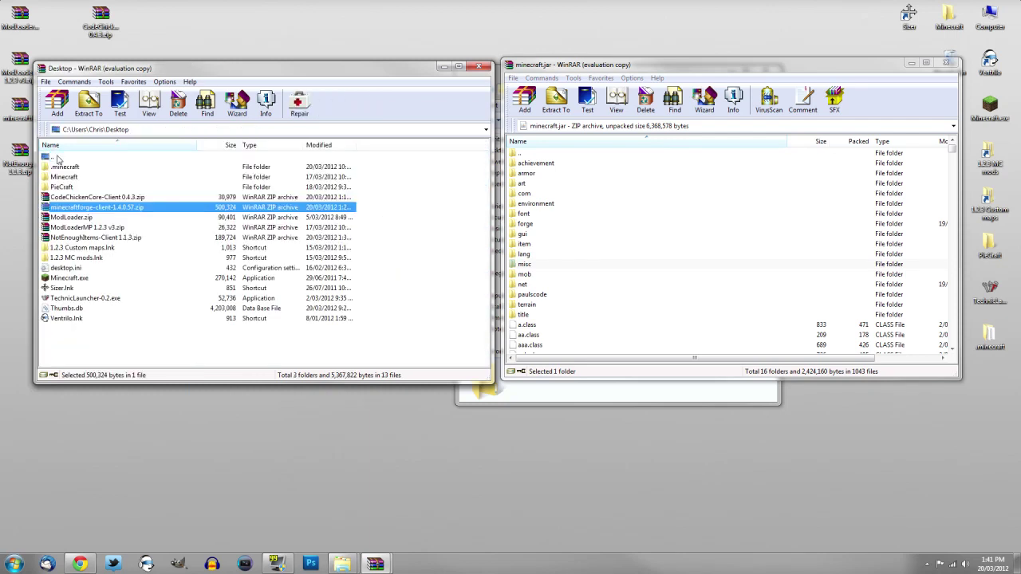
double_click(80, 239)
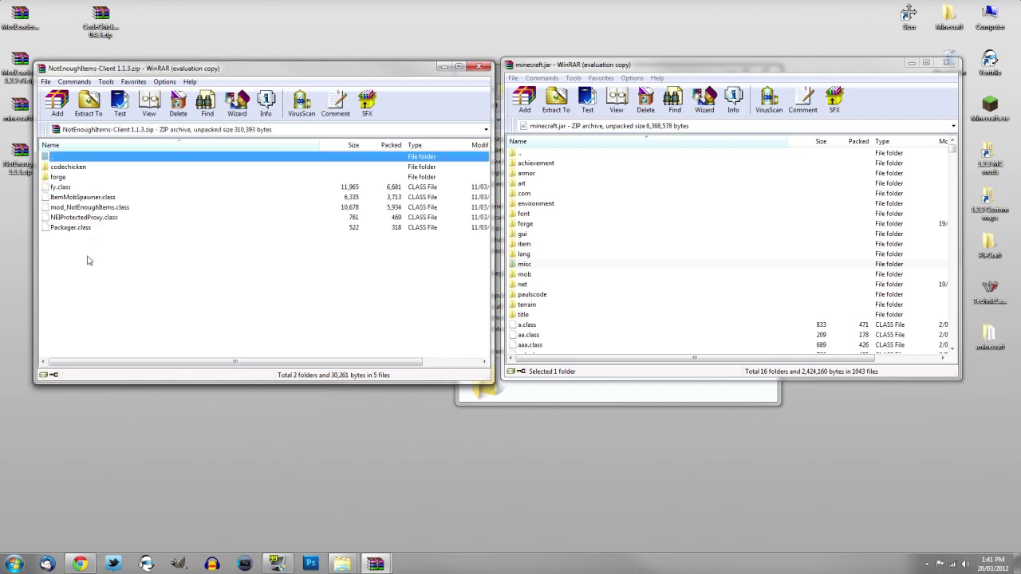
left_click_drag(96, 262, 691, 337)
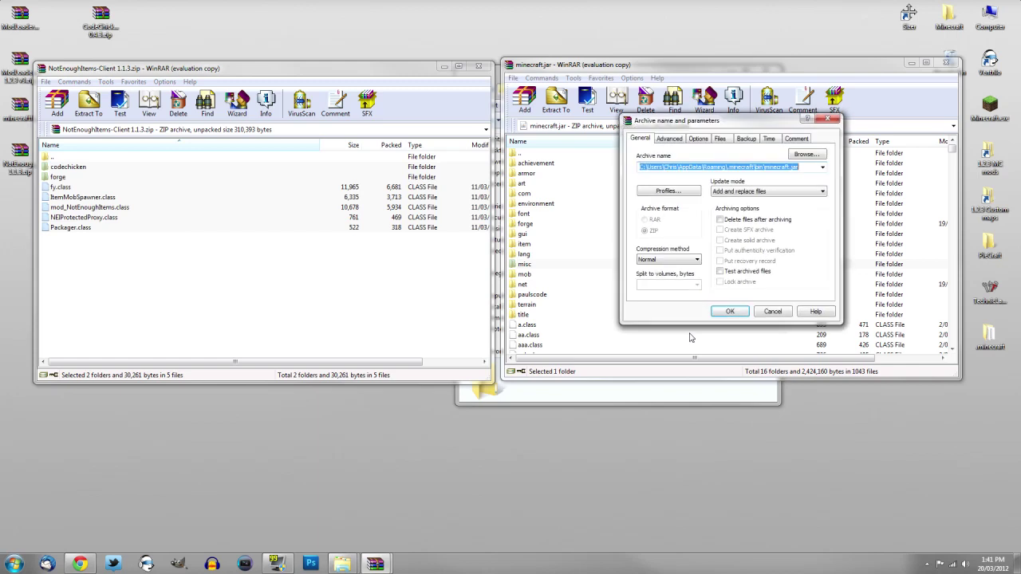
left_click(728, 312)
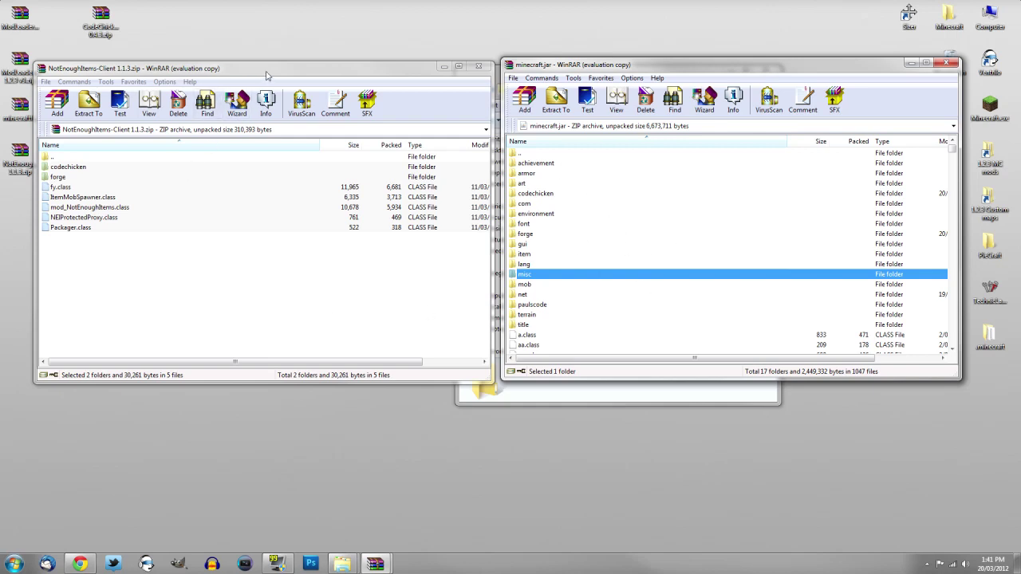
left_click(480, 67)
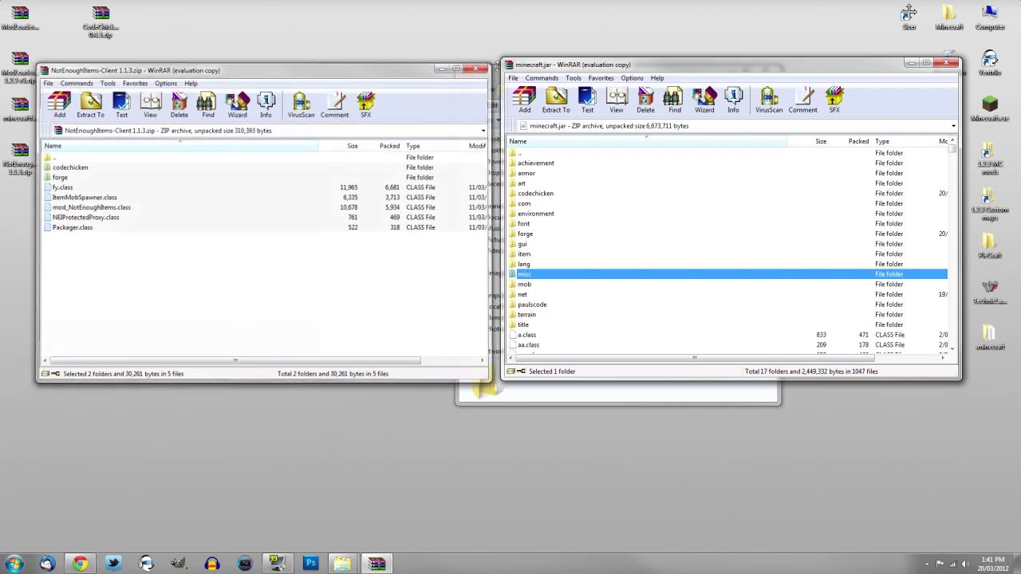
left_click(946, 63)
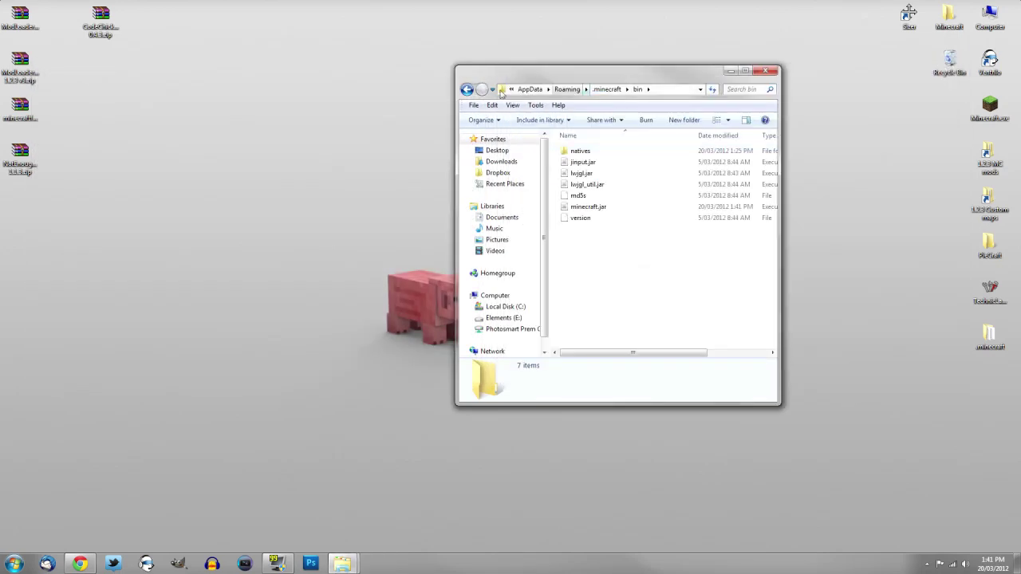
Step: Go back to the .minecraft folder and create a new folder named mods in it
left_click(468, 90)
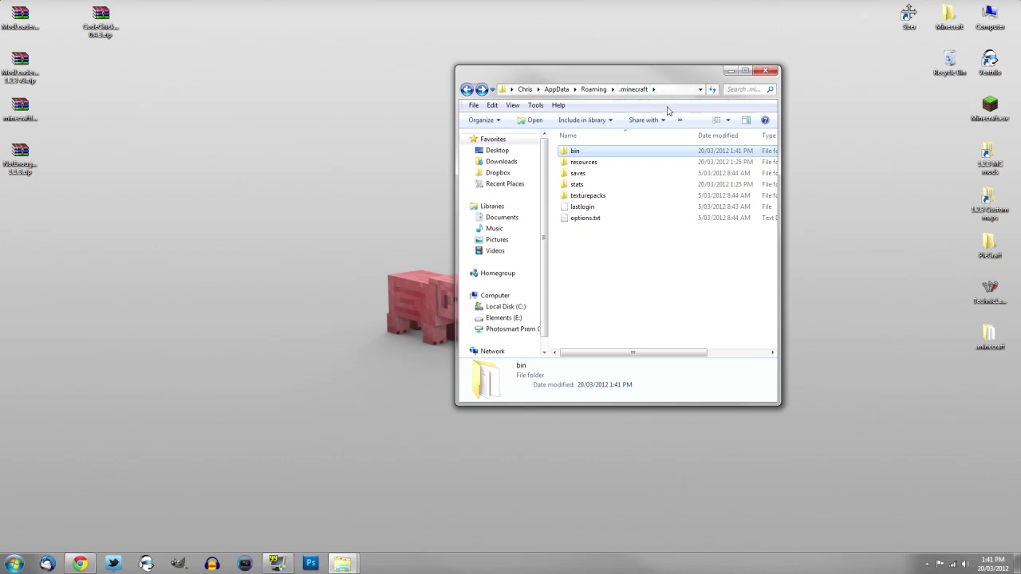
right_click(598, 256)
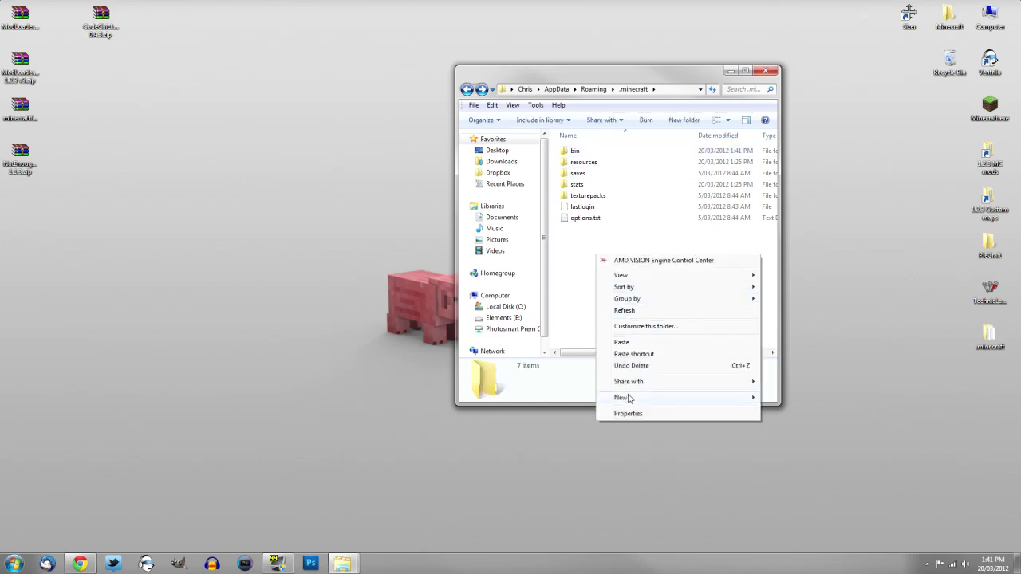
mouse_move(628, 399)
left_click(790, 396)
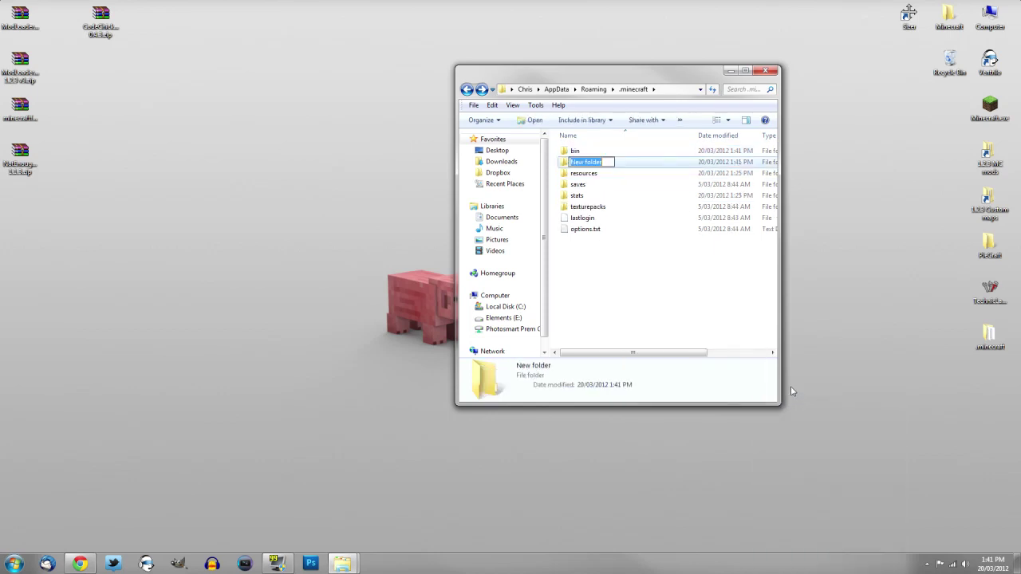
type("mods")
key("Return")
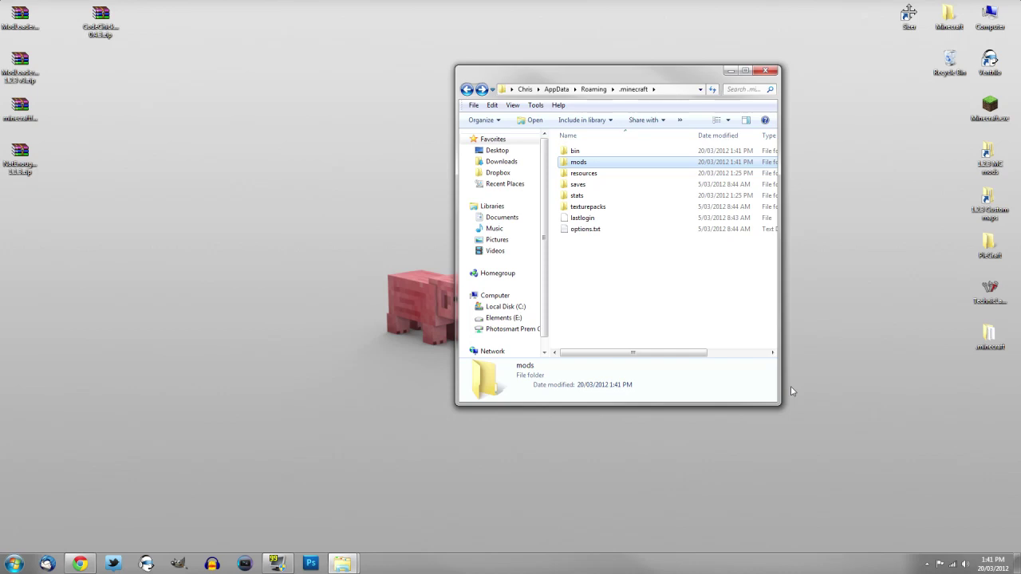
Step: Open the mods folder and move CodeChickenCore-Client 0.4.3.zip into it from the desktop
double_click(576, 164)
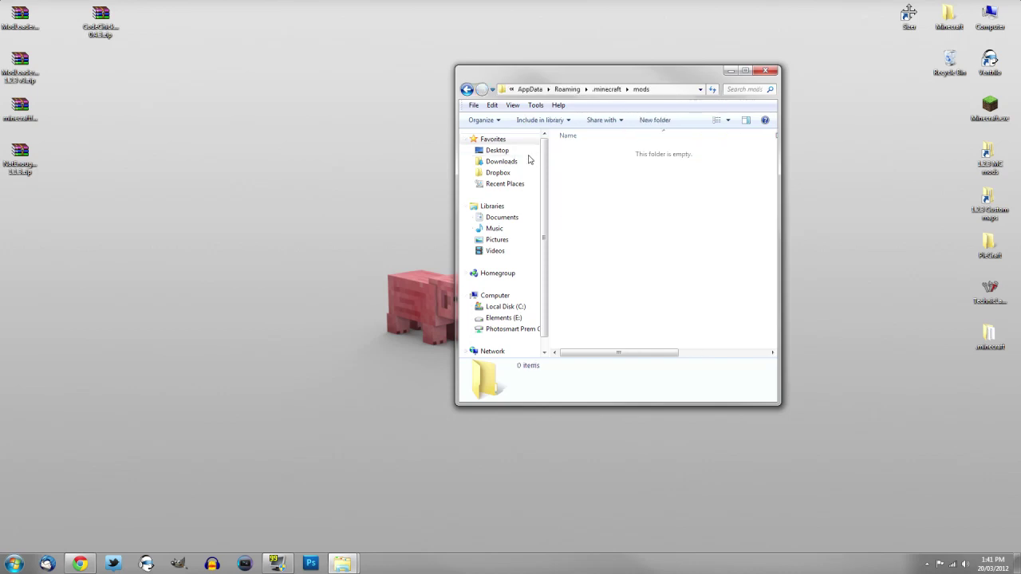
left_click_drag(105, 19, 650, 208)
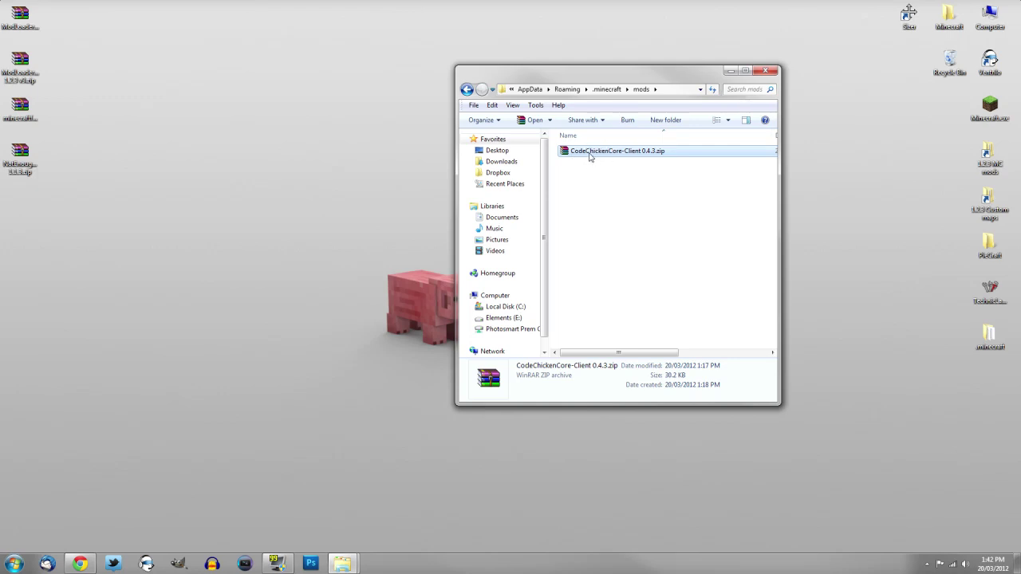
left_click(627, 178)
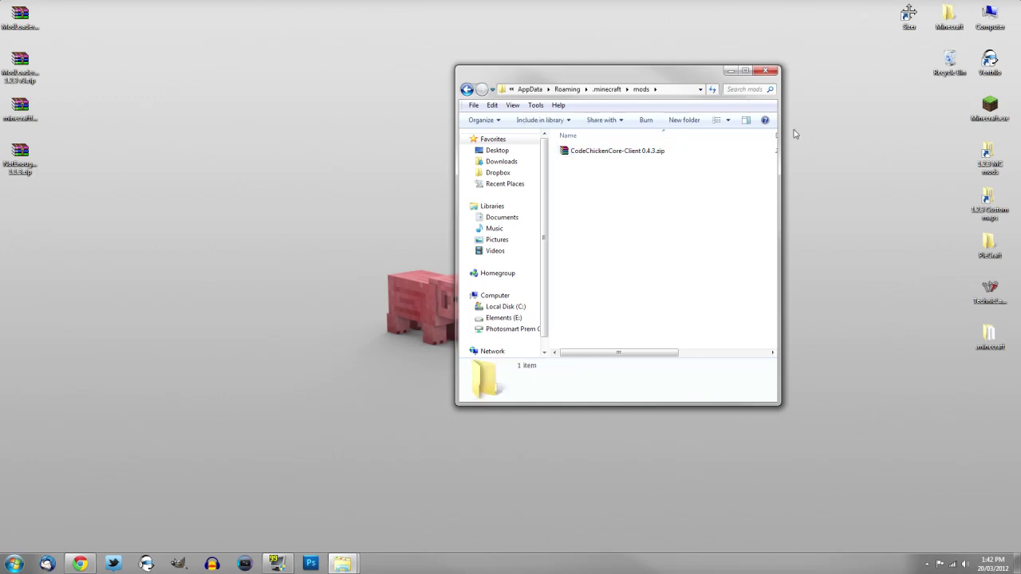
Step: Close the mods folder window and launch Minecraft.exe from the desktop
left_click(770, 74)
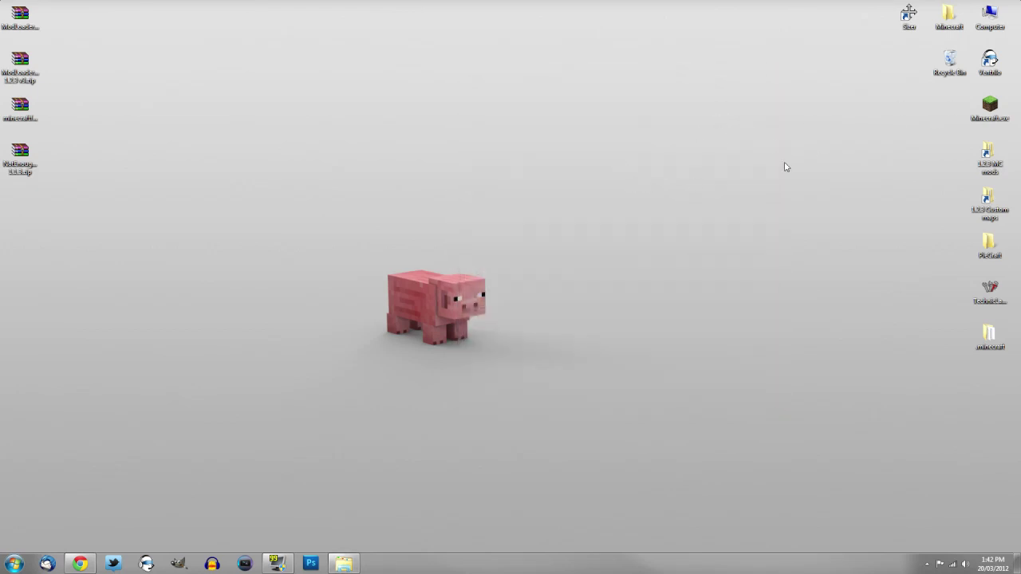
left_click(990, 106)
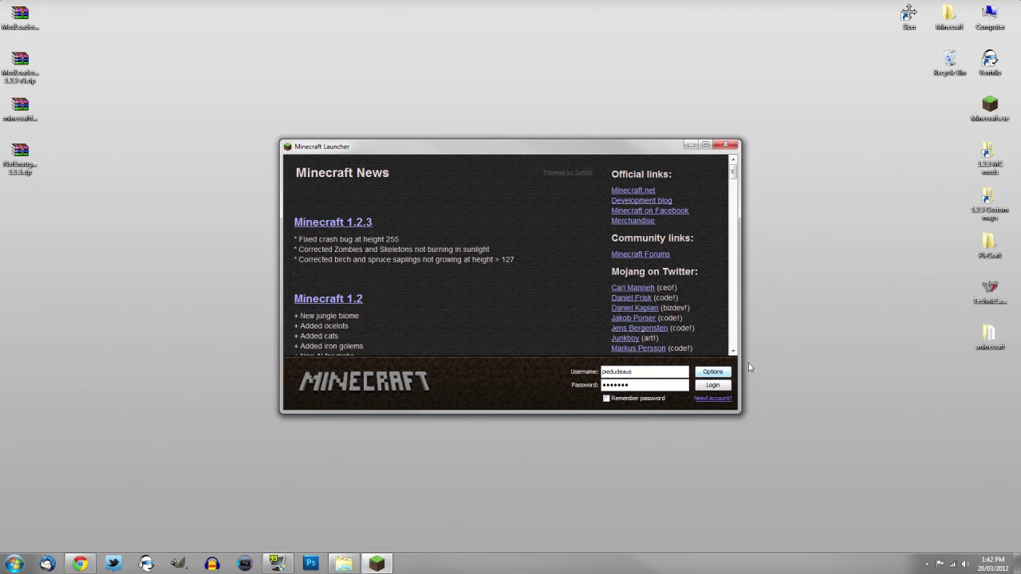
Step: Log in to Minecraft and create a new singleplayer Survival world with the default name New World
left_click(713, 386)
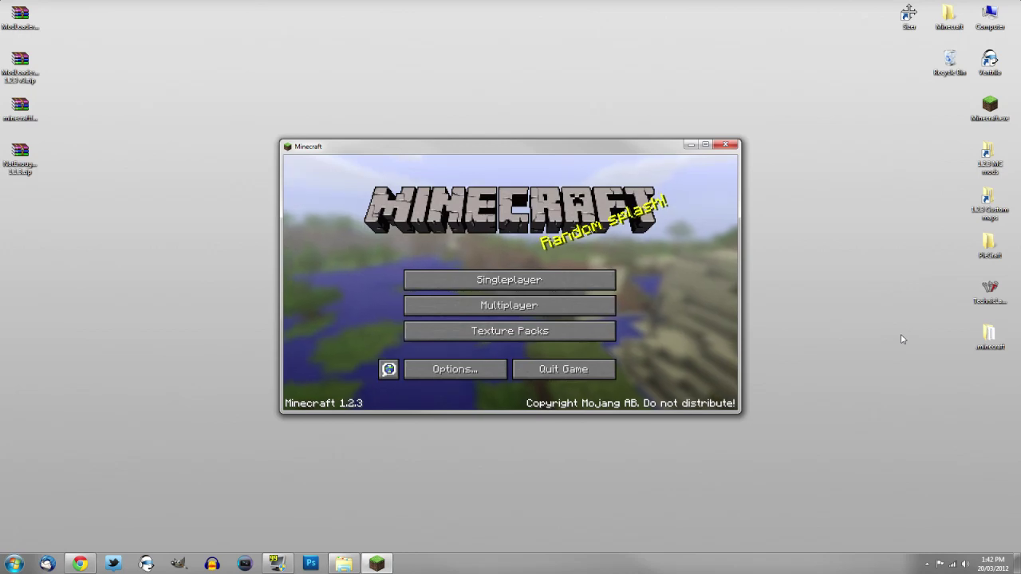
left_click(518, 281)
left_click(609, 367)
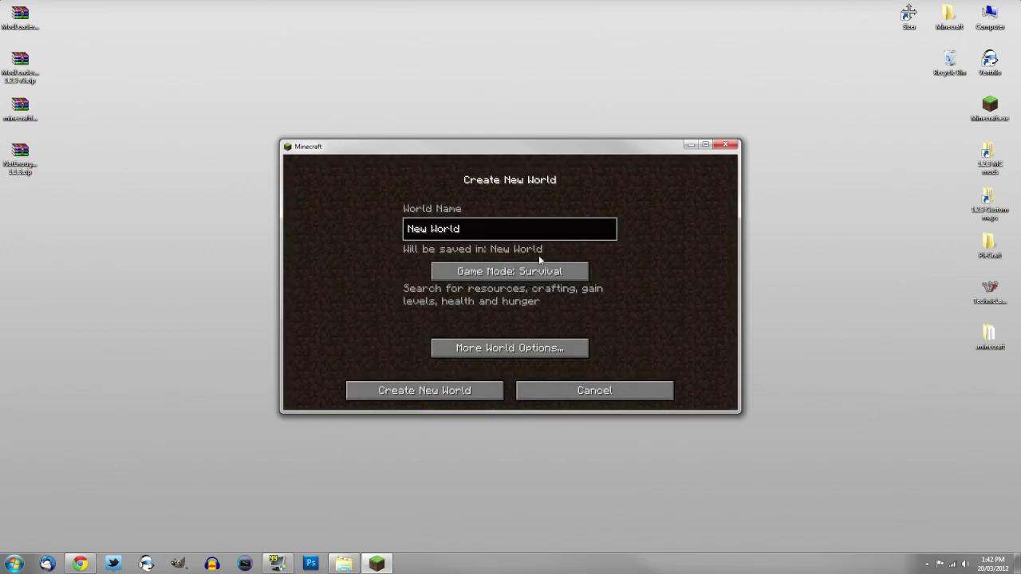
left_click(431, 393)
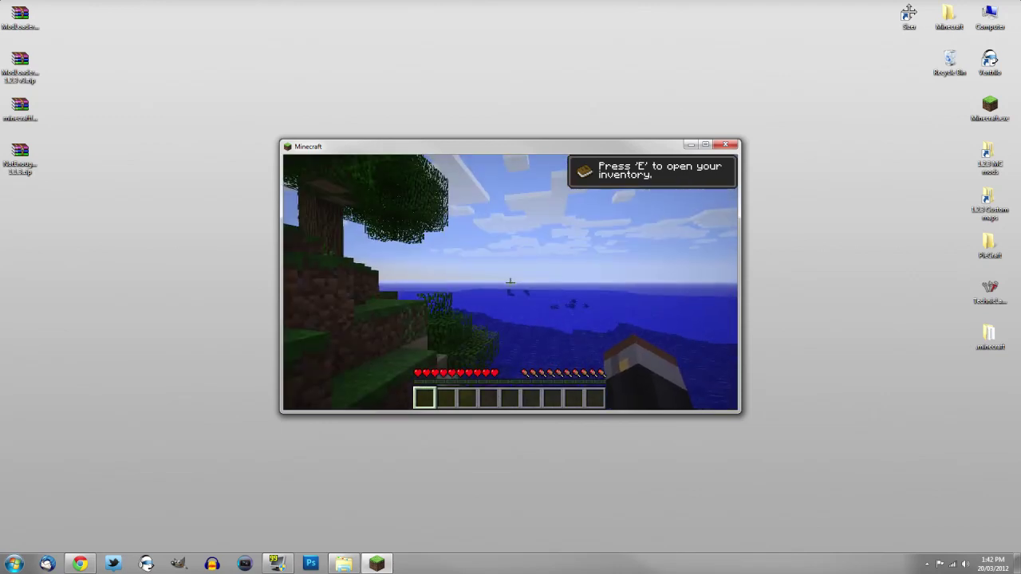
Step: Open the inventory in the new world and browse forward to page 3 of the Not Enough Items item list
key("e")
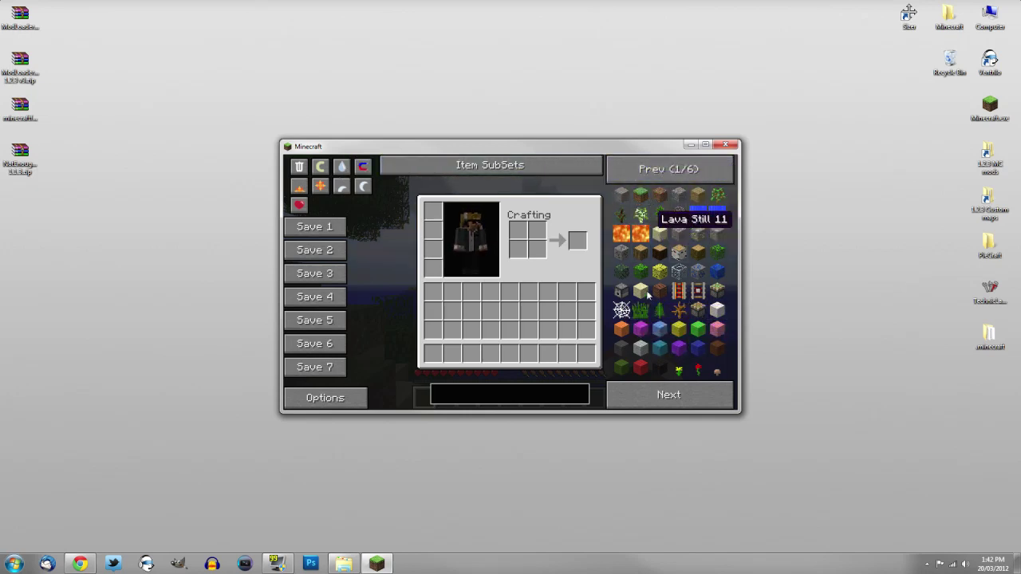
left_click(683, 399)
left_click(685, 397)
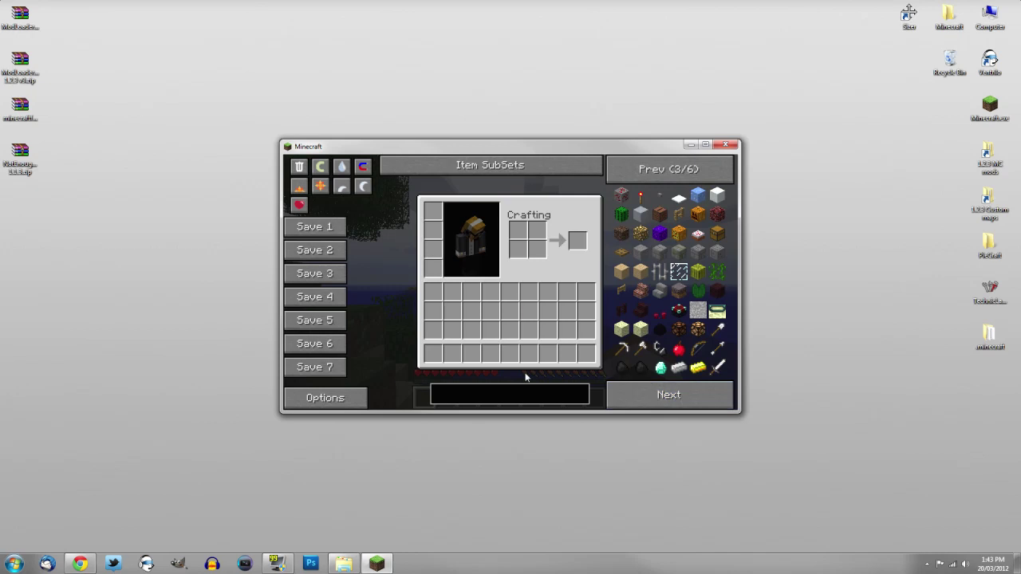
Step: Review the NEI Global Options without changing any setting, return to the inventory and close the game
left_click(333, 401)
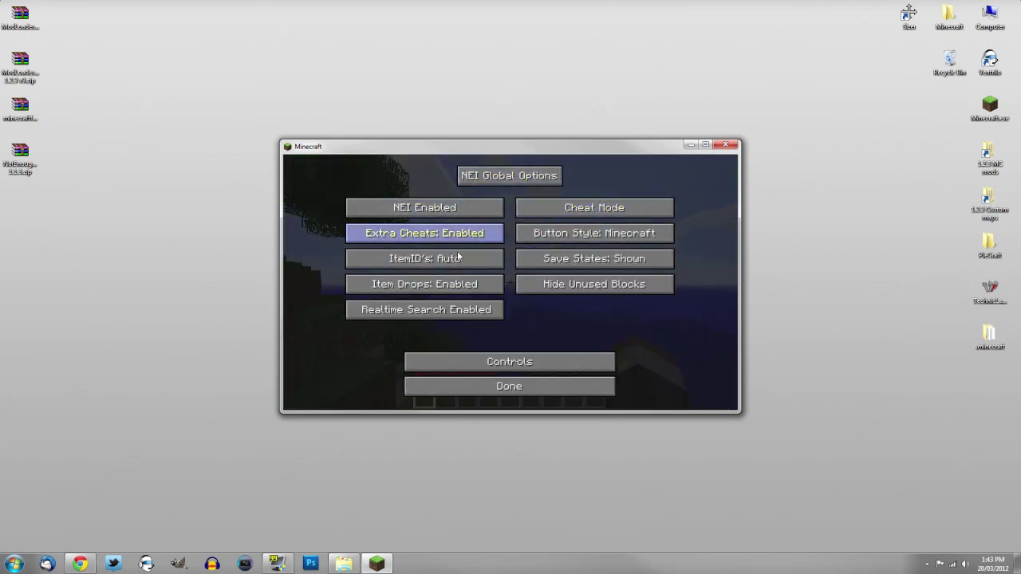
left_click(509, 388)
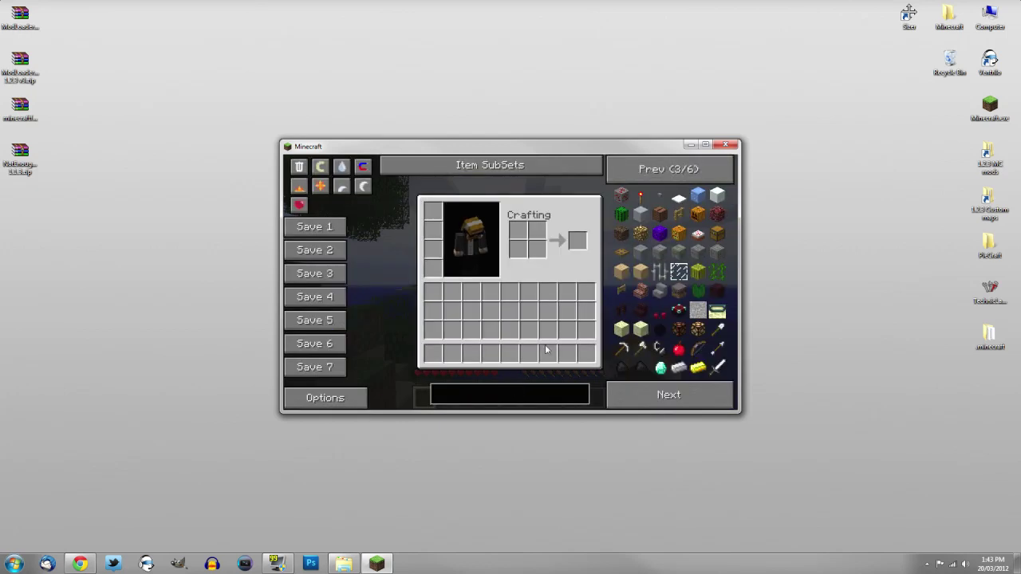
left_click(726, 147)
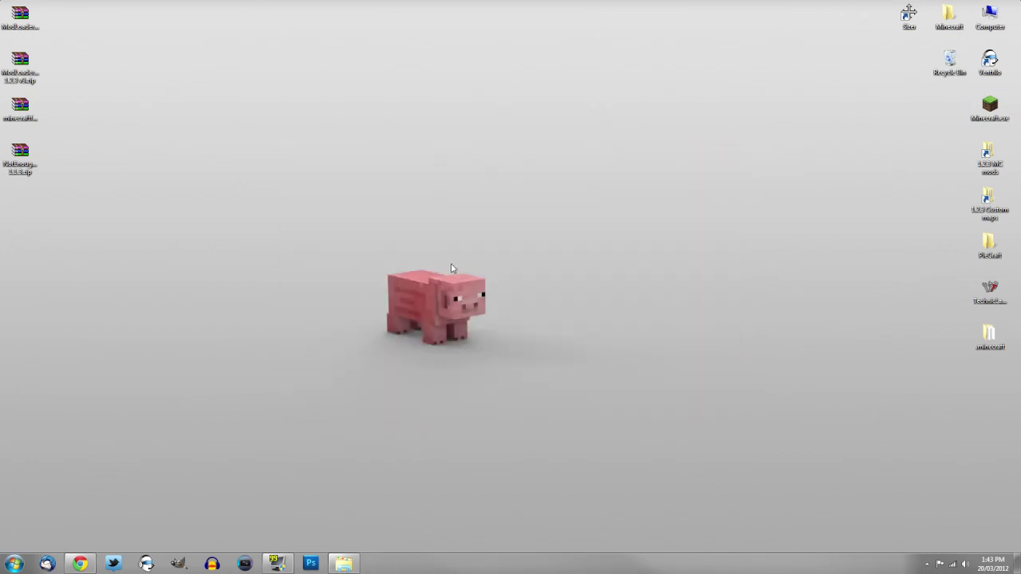